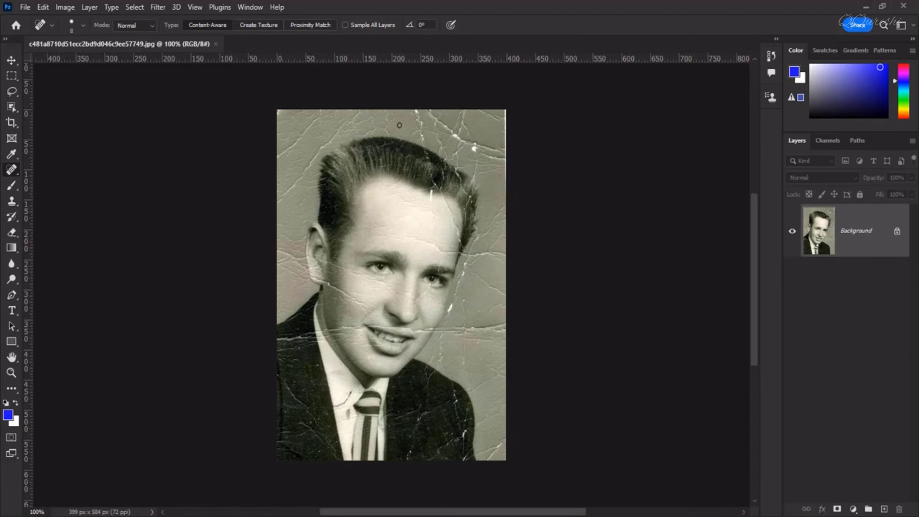
# Open Neural Filters for the old portrait and enable the Photo Restoration filter.
pyautogui.click(157, 7)
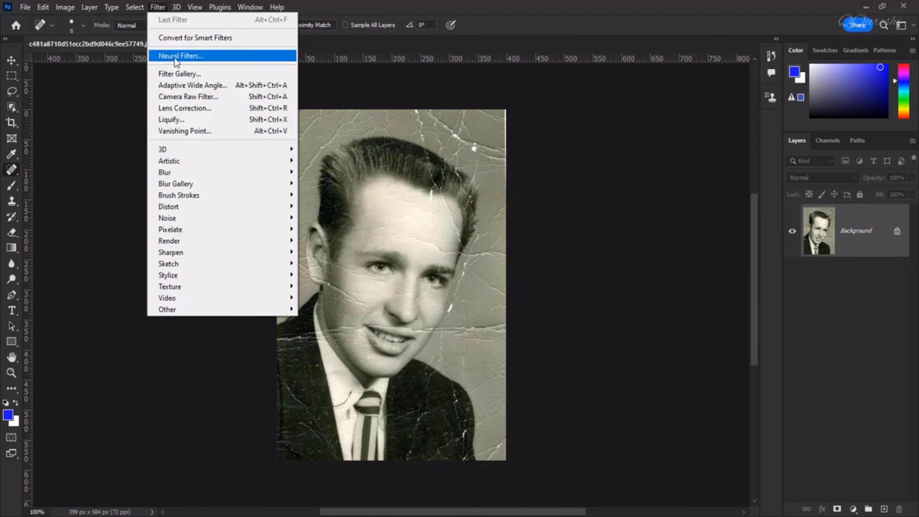
pyautogui.click(175, 58)
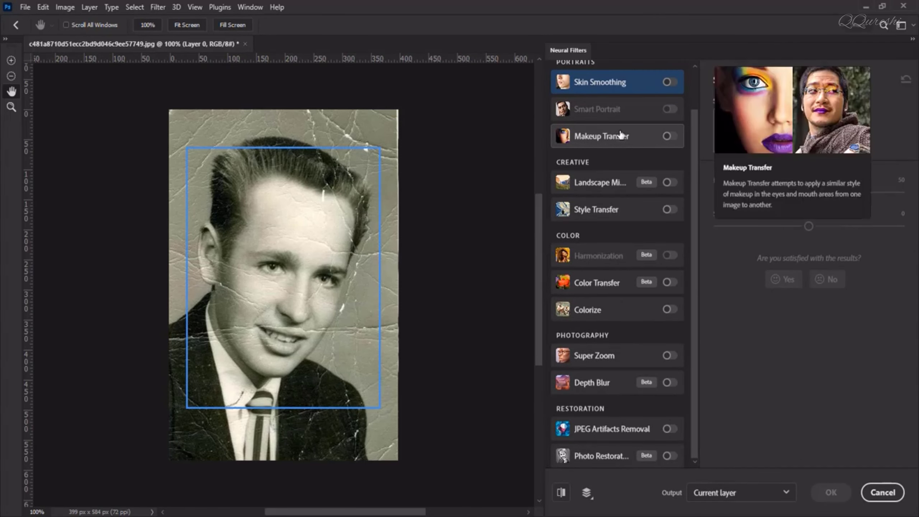
pyautogui.moveTo(621, 304)
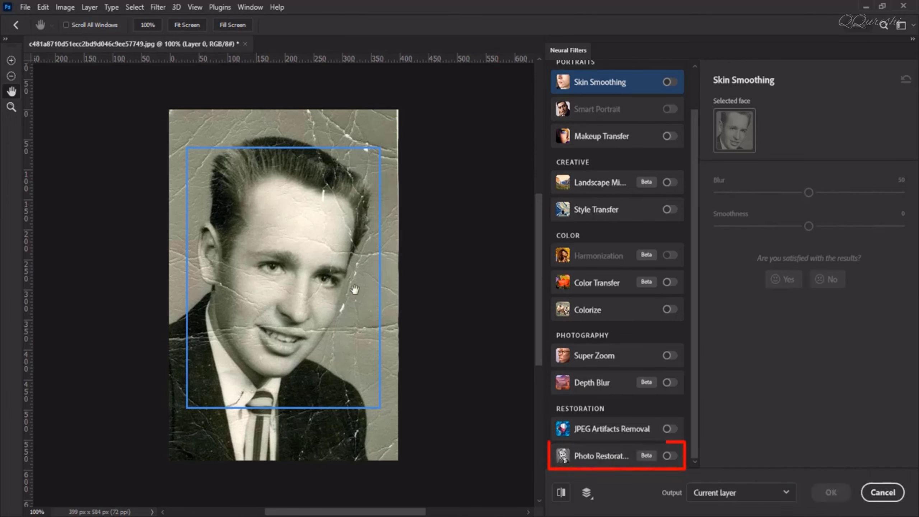
pyautogui.moveTo(609, 461)
pyautogui.click(669, 456)
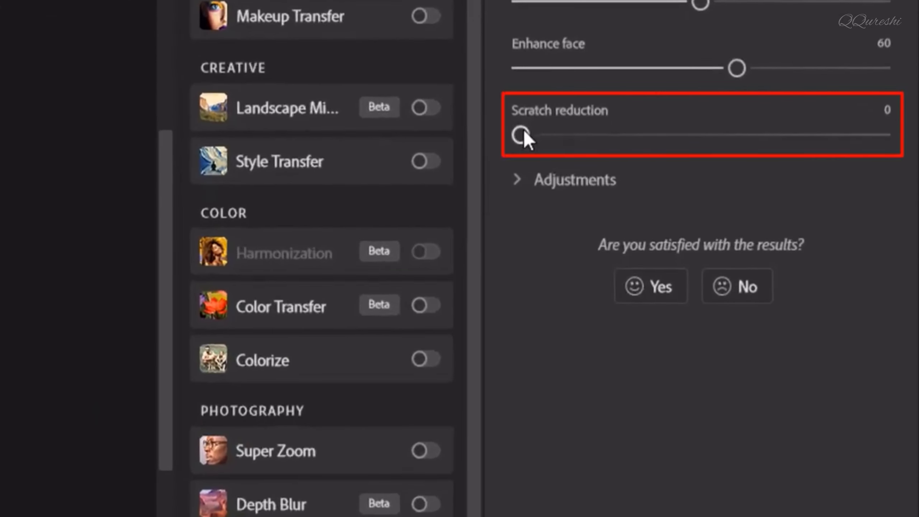
# Set Photo Restoration's scratch reduction to 21 and its JPEG artifacts reduction to 15.
pyautogui.doubleClick(883, 112)
pyautogui.write('2')
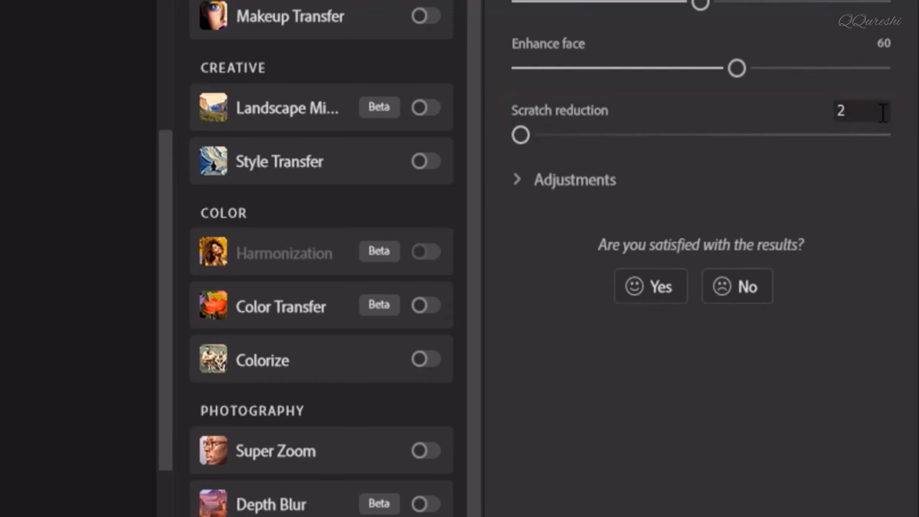
pyautogui.write('1')
pyautogui.press('Return')
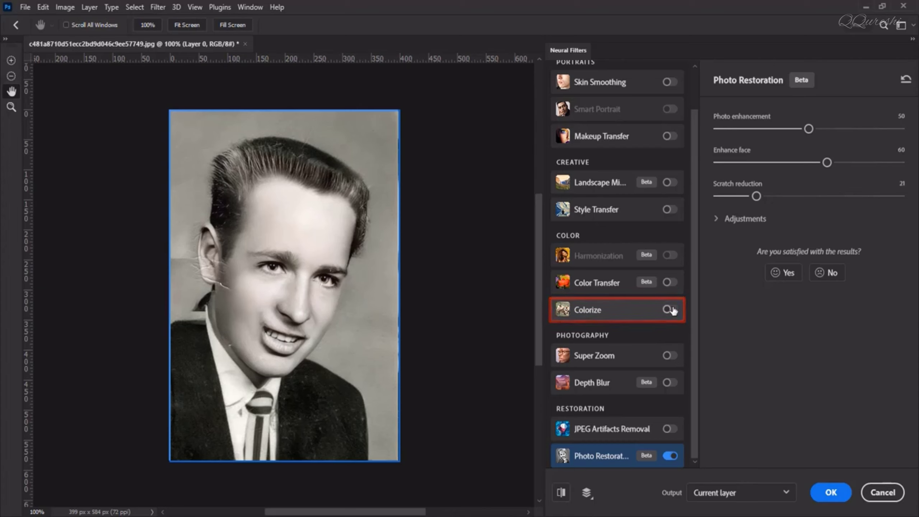
pyautogui.click(716, 219)
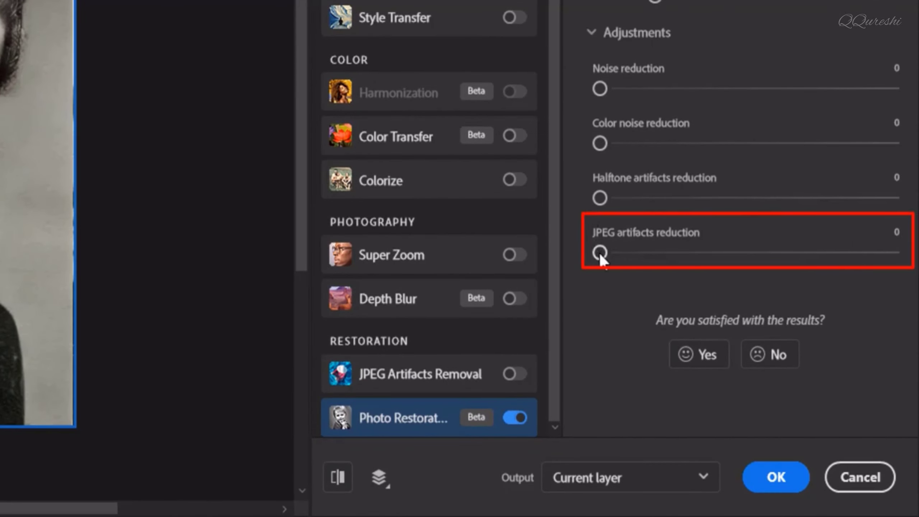
pyautogui.moveTo(599, 252); pyautogui.dragTo(639, 253)
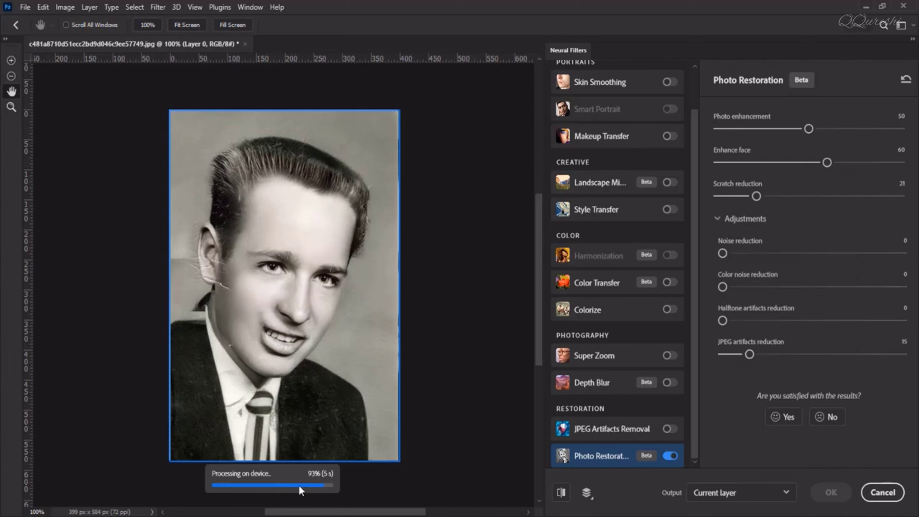
# Enable the Colorize filter and apply the neural filters with the output set to a new layer.
pyautogui.click(669, 309)
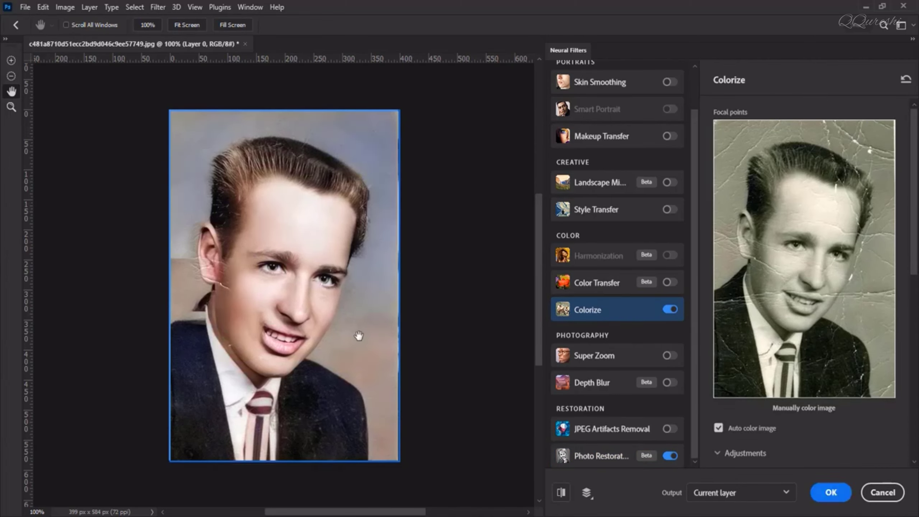
pyautogui.click(730, 496)
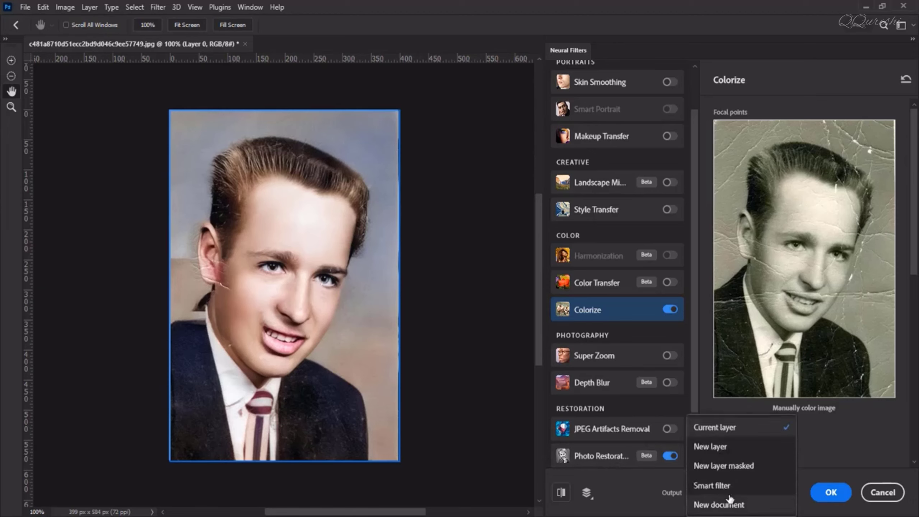
pyautogui.click(723, 449)
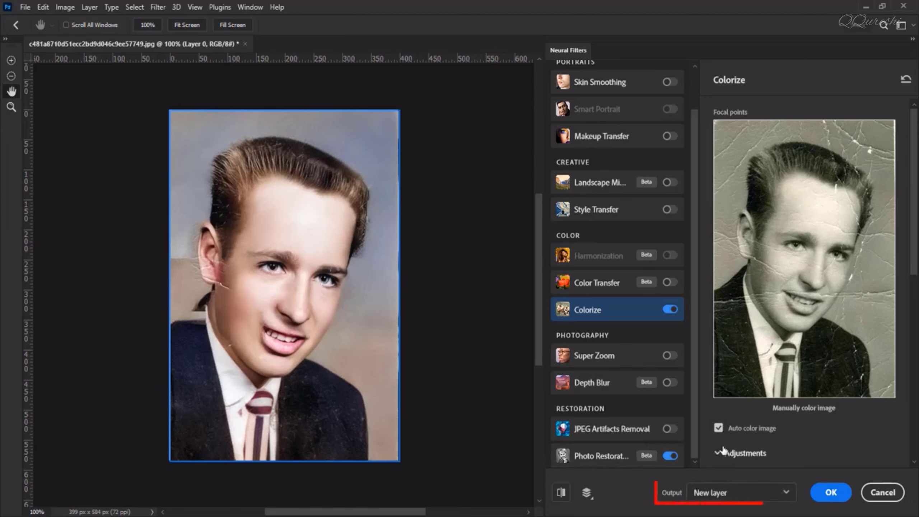
pyautogui.click(830, 493)
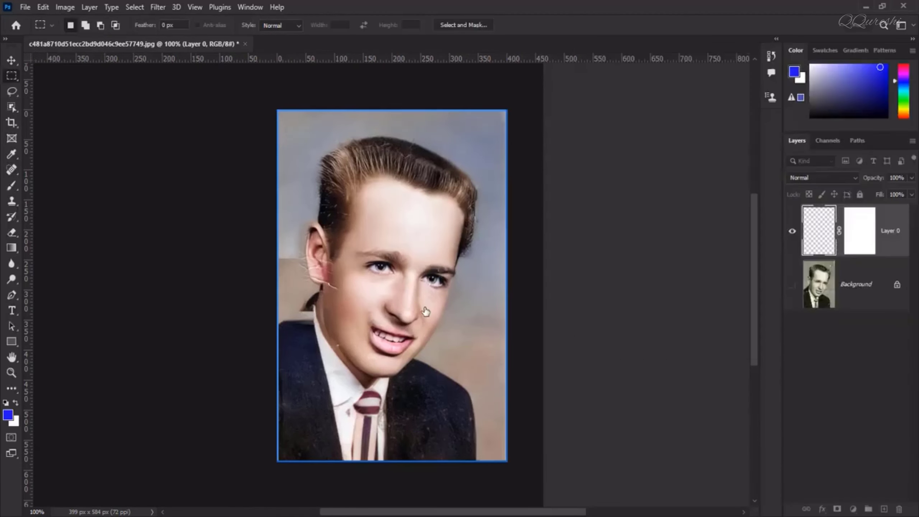
# Rebuild the missing suit shoulder below the ear with the Patch tool, then deselect.
pyautogui.press('j')
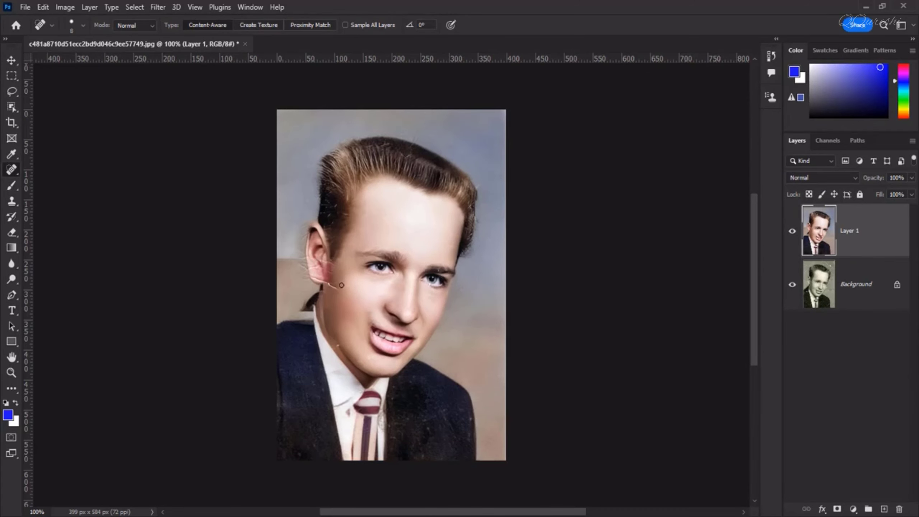
pyautogui.scroll(3, 335, 290)
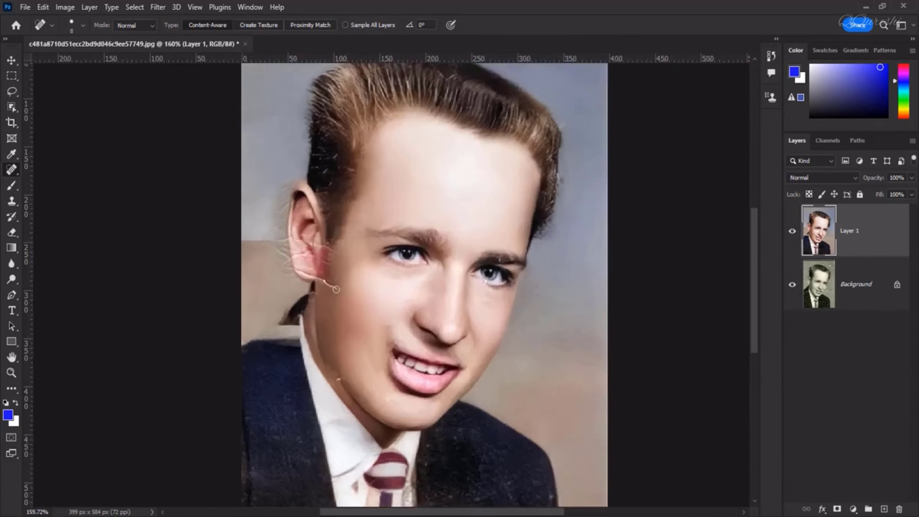
pyautogui.scroll(-2, 330, 286)
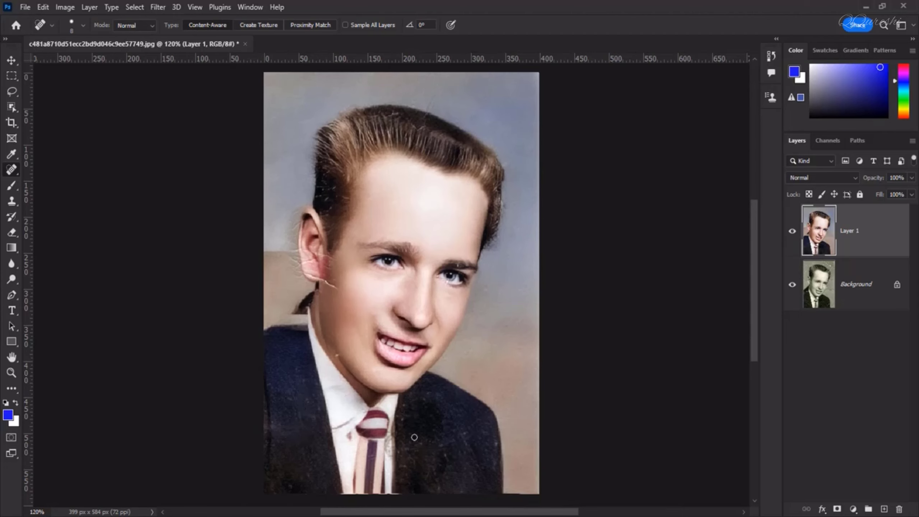
pyautogui.scroll(3, 318, 300)
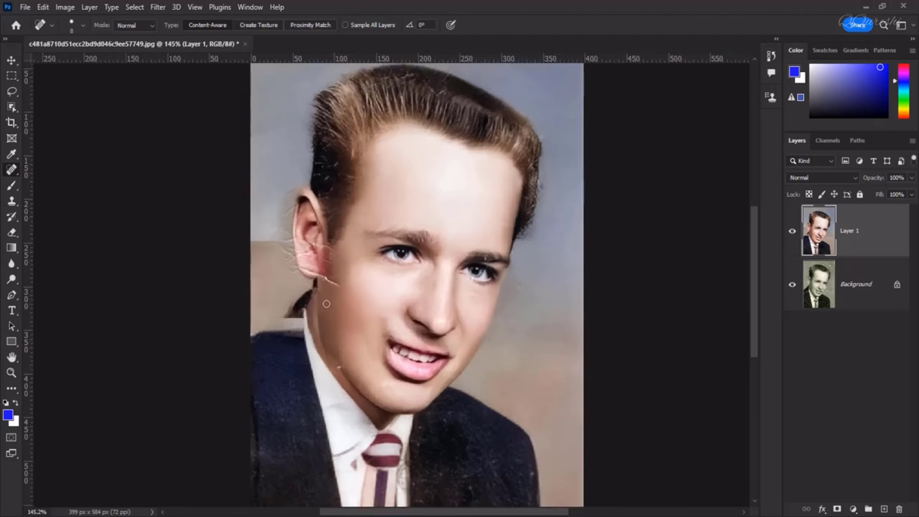
pyautogui.scroll(-3, 385, 273)
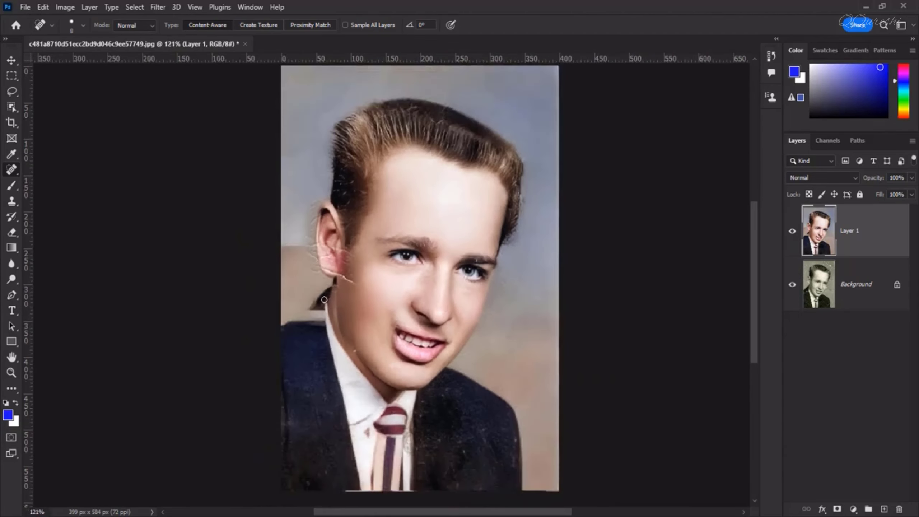
pyautogui.rightClick(19, 177)
pyautogui.click(50, 195)
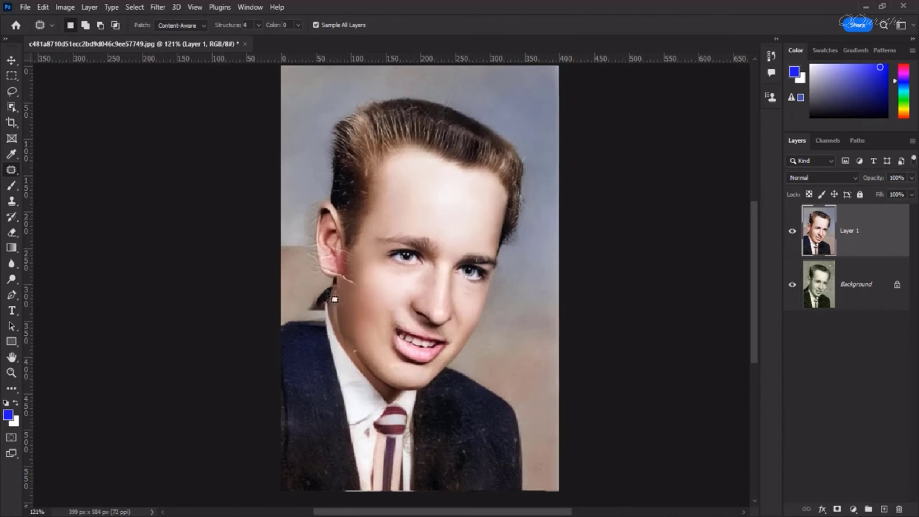
pyautogui.moveTo(328, 293)
pyautogui.mouseDown()
pyautogui.moveTo(282, 328)
pyautogui.moveTo(291, 338)
pyautogui.moveTo(328, 338)
pyautogui.moveTo(324, 295)
pyautogui.mouseUp()
pyautogui.moveTo(302, 339); pyautogui.dragTo(313, 394)
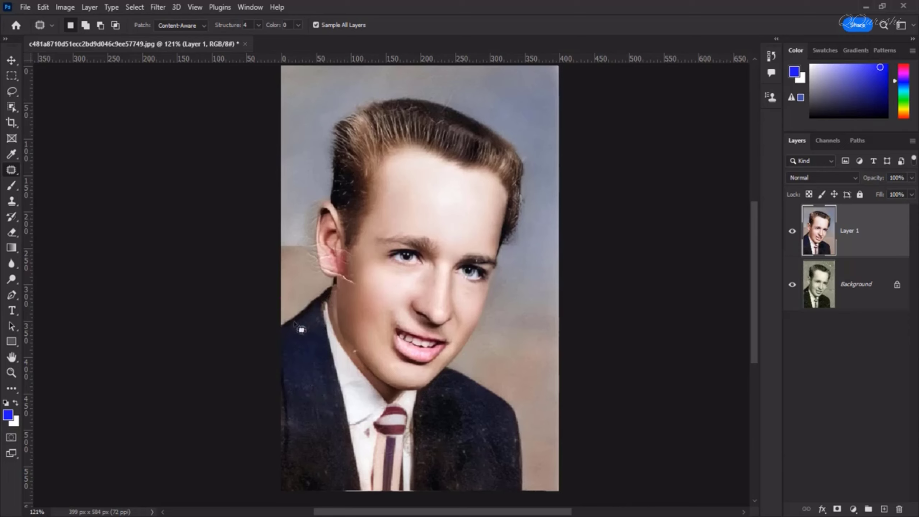
pyautogui.hotkey('ctrl', 'd')
# Remove the scratch on the cheek just below the ear with the Spot Healing Brush.
pyautogui.rightClick(11, 170)
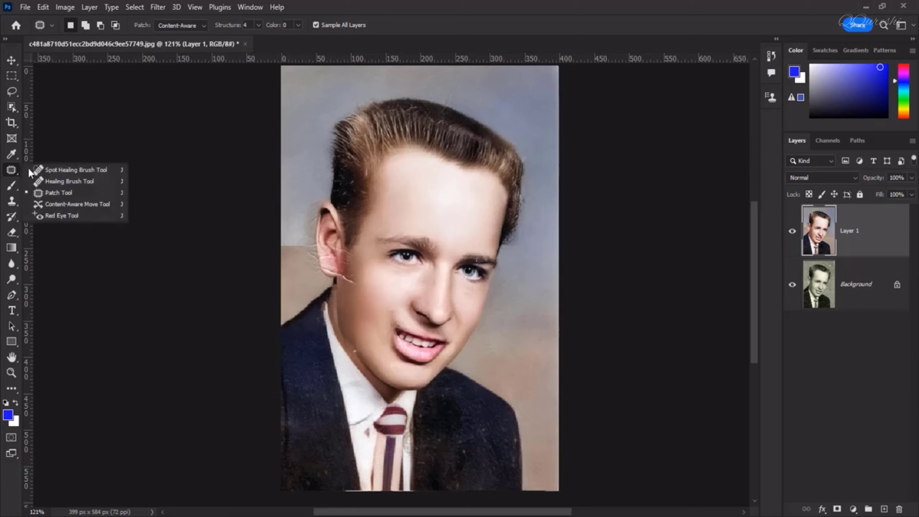
pyautogui.click(65, 171)
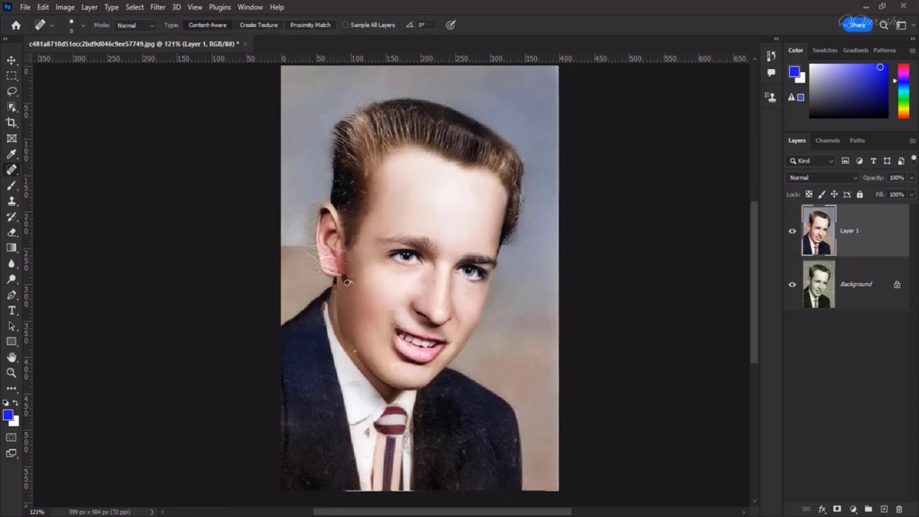
pyautogui.moveTo(347, 282); pyautogui.dragTo(349, 285)
pyautogui.moveTo(348, 278); pyautogui.dragTo(351, 284)
# Select the man with Select Subject and heal the small scratch on his jaw near the collar.
pyautogui.click(134, 7)
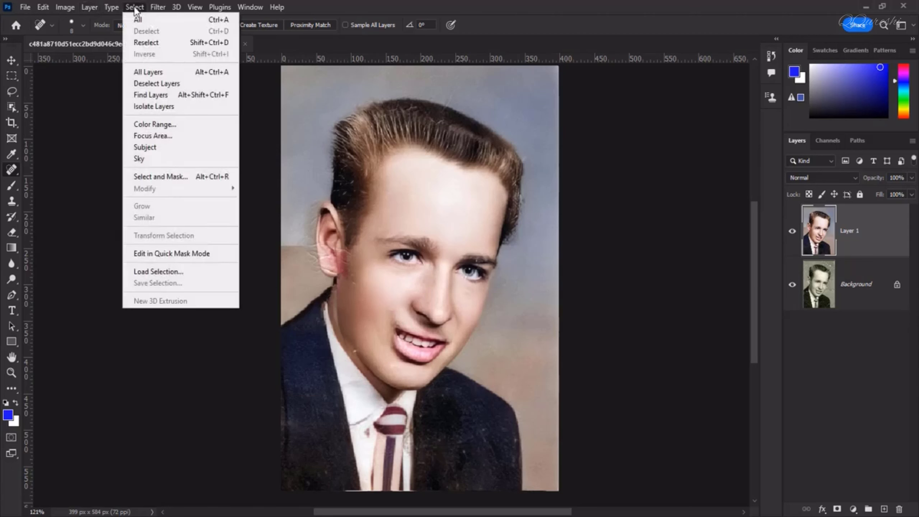
pyautogui.click(215, 148)
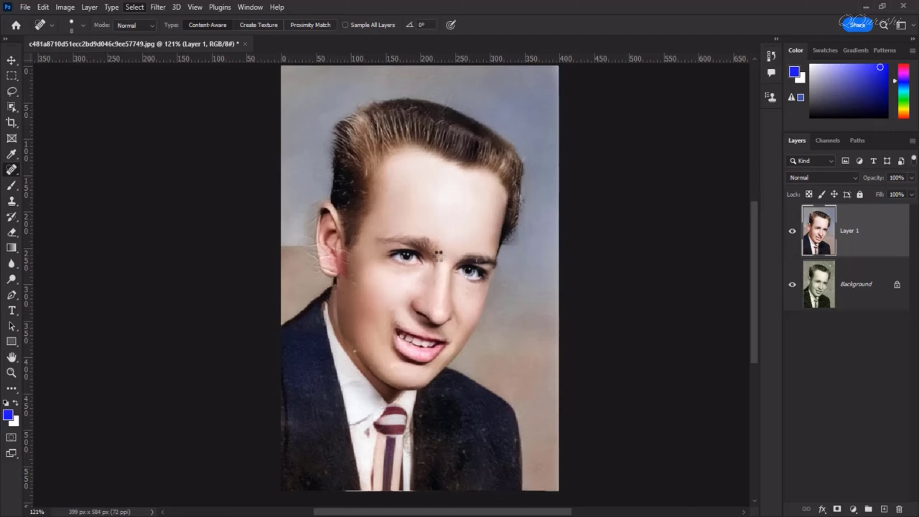
pyautogui.scroll(3, 439, 255)
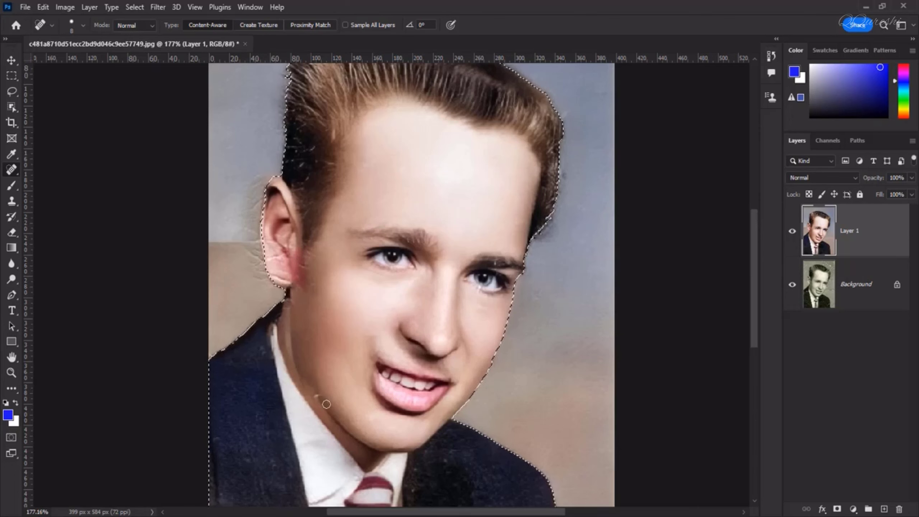
pyautogui.moveTo(314, 392); pyautogui.dragTo(302, 373)
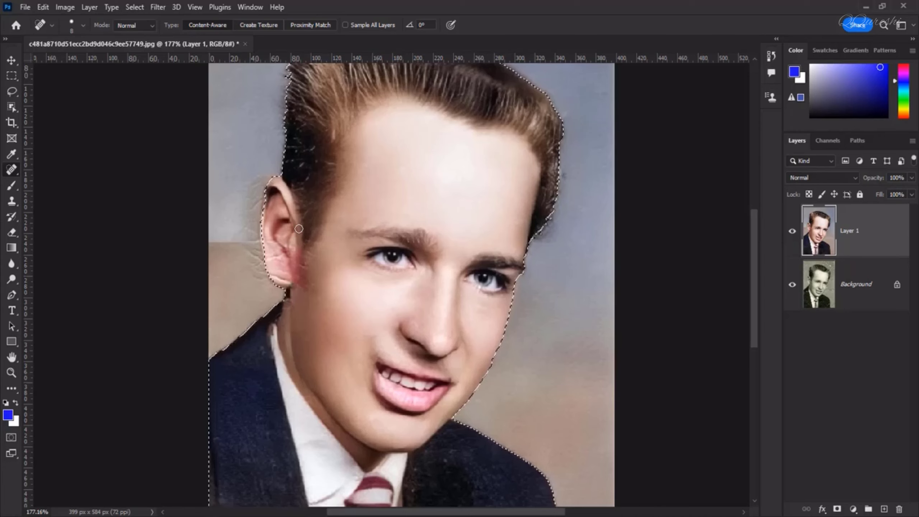
# Expand the subject selection by 2 pixels and invert it to select the background.
pyautogui.hotkey('ctrl', '1')
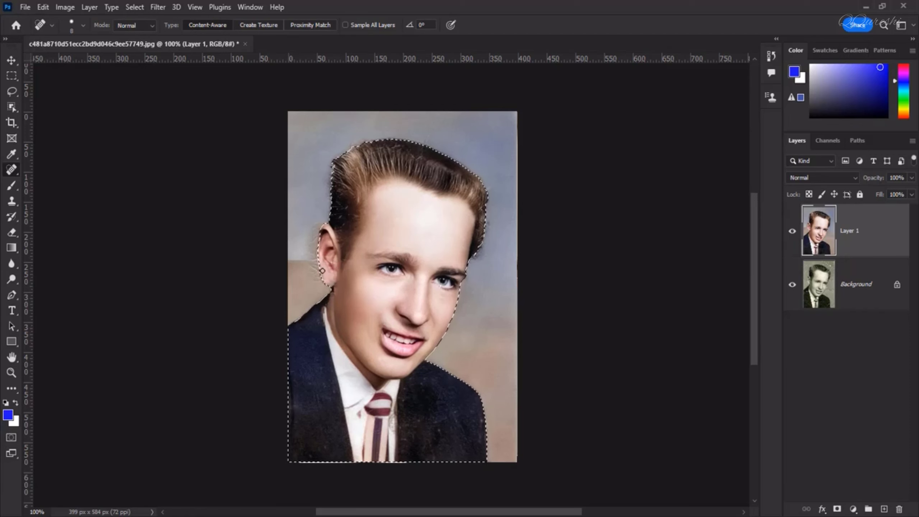
pyautogui.click(134, 7)
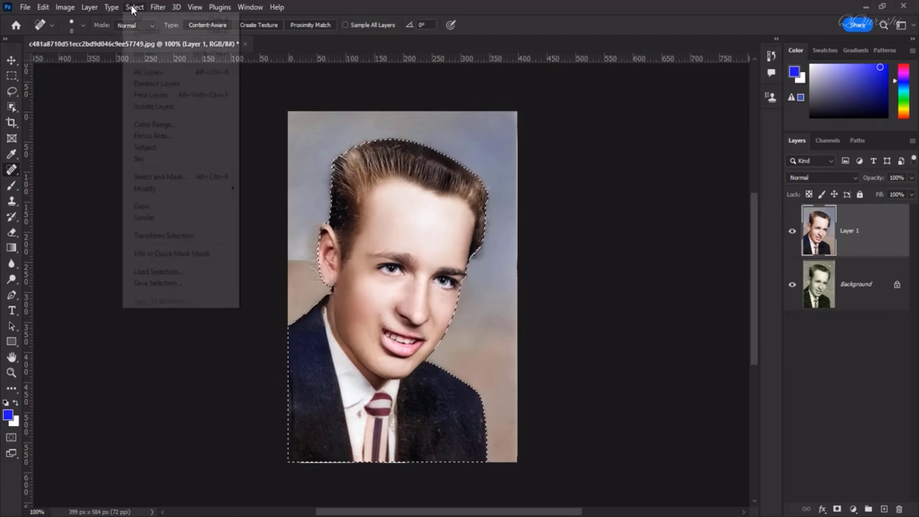
pyautogui.moveTo(141, 189)
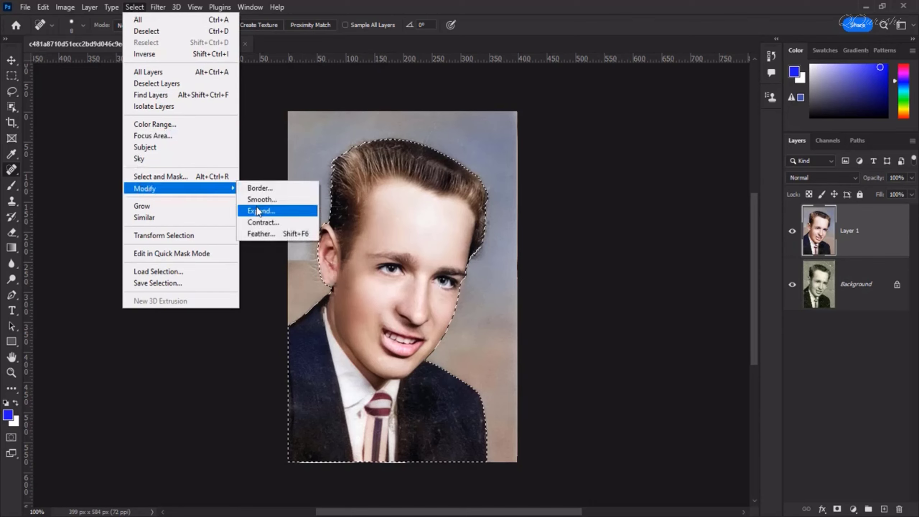
pyautogui.click(297, 214)
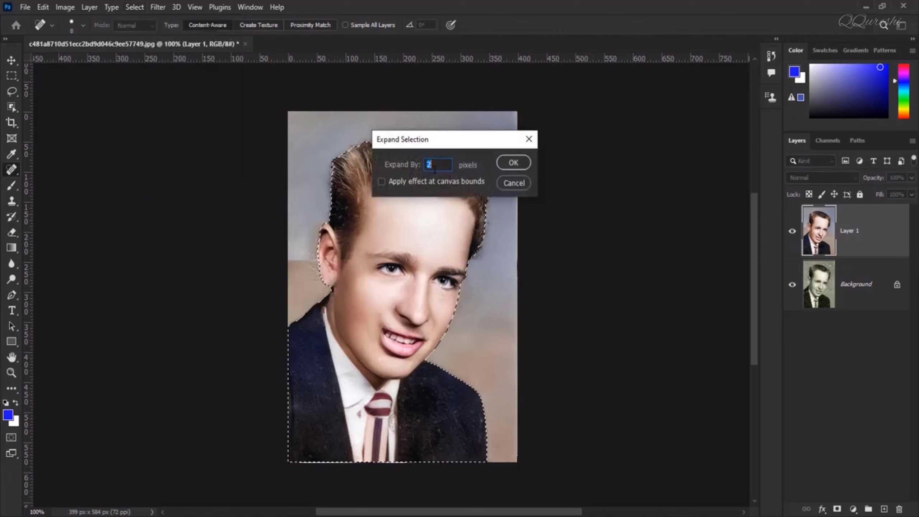
pyautogui.click(520, 162)
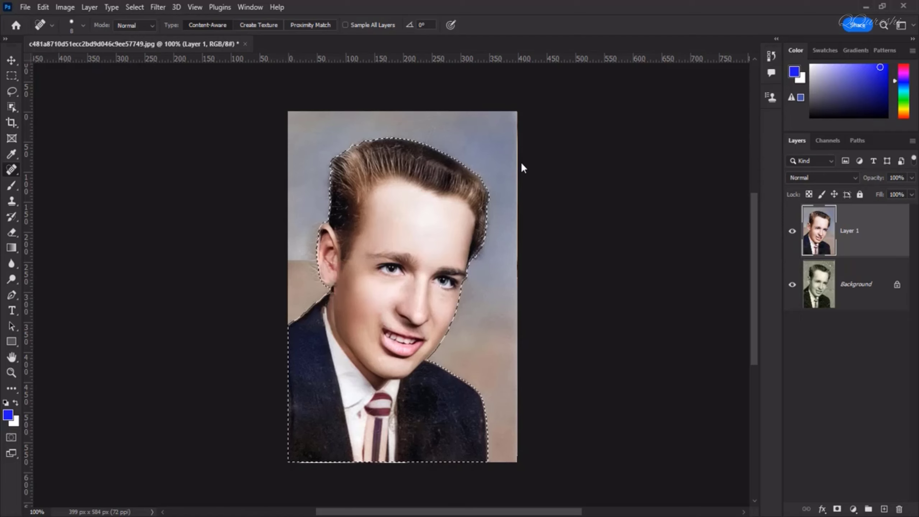
pyautogui.hotkey('ctrl', 'shift', 'i')
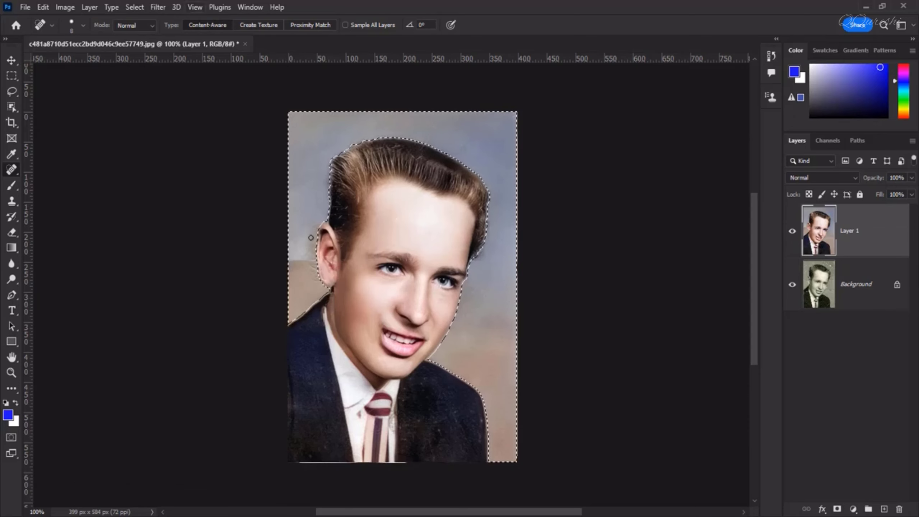
# Soften the selected background with a Gaussian Blur of 3.0 pixels radius.
pyautogui.rightClick(11, 174)
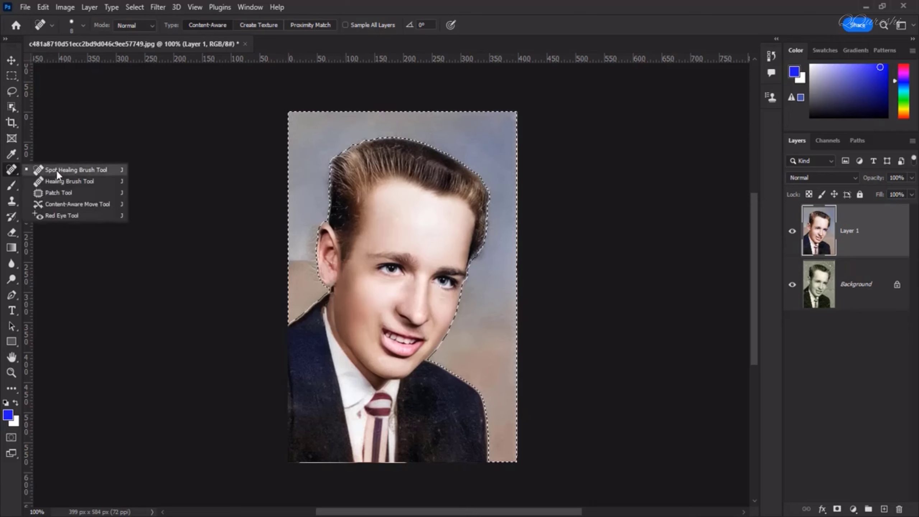
pyautogui.click(56, 170)
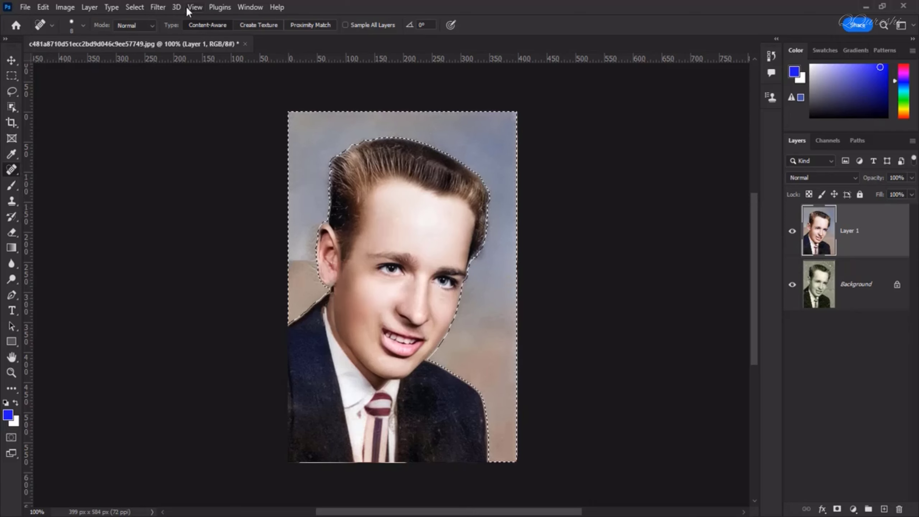
pyautogui.click(164, 7)
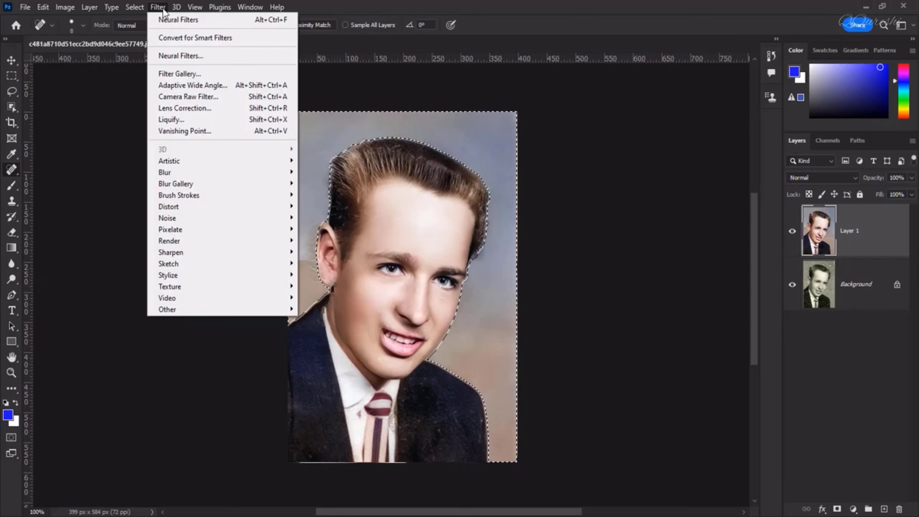
pyautogui.moveTo(187, 173)
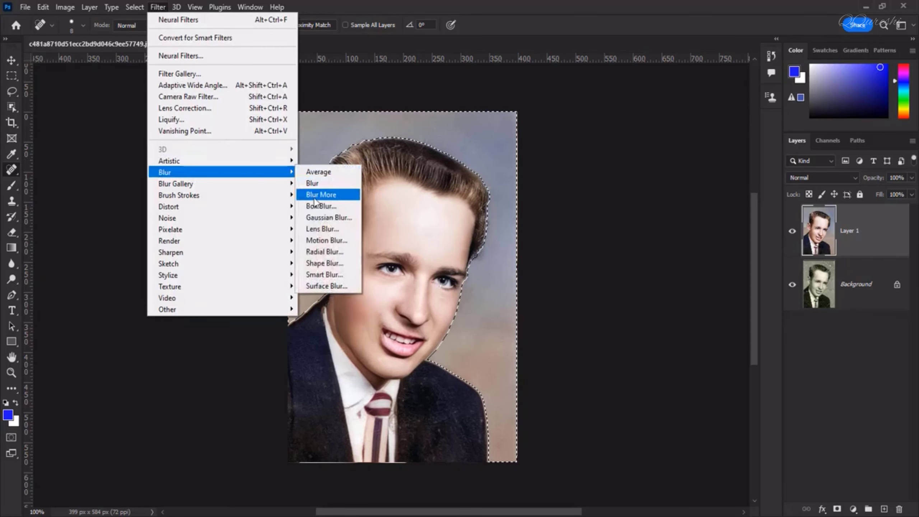
pyautogui.click(312, 217)
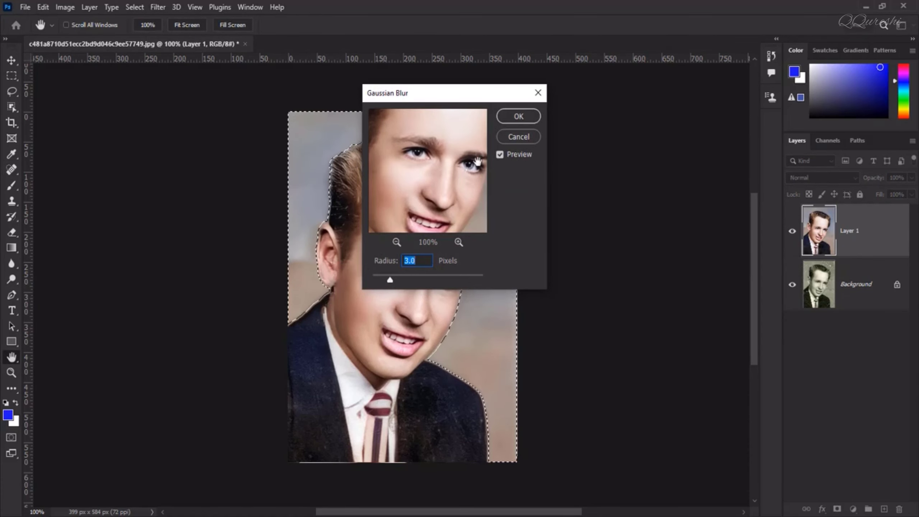
pyautogui.click(517, 116)
# Compare the background around the head with and without the blur, keep the blur, and deselect.
pyautogui.press('j')
pyautogui.scroll(3, 307, 242)
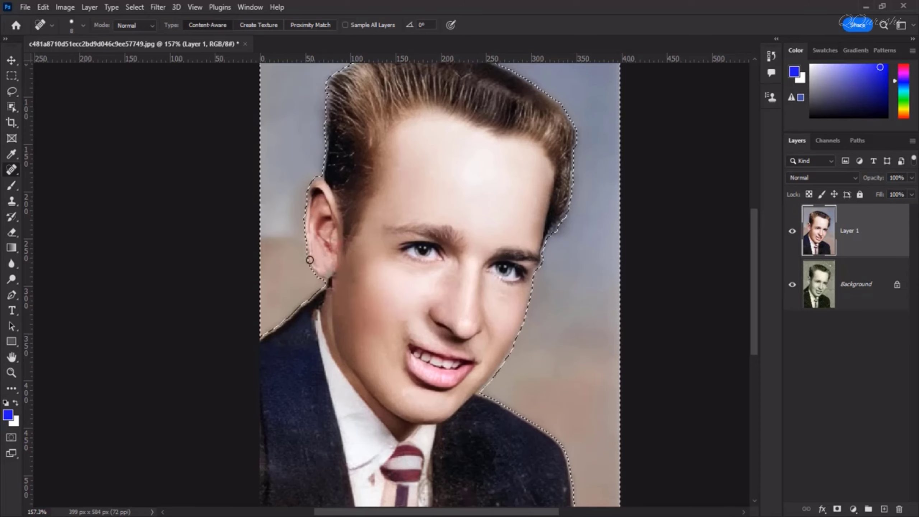
pyautogui.hotkey('ctrl', 'z')
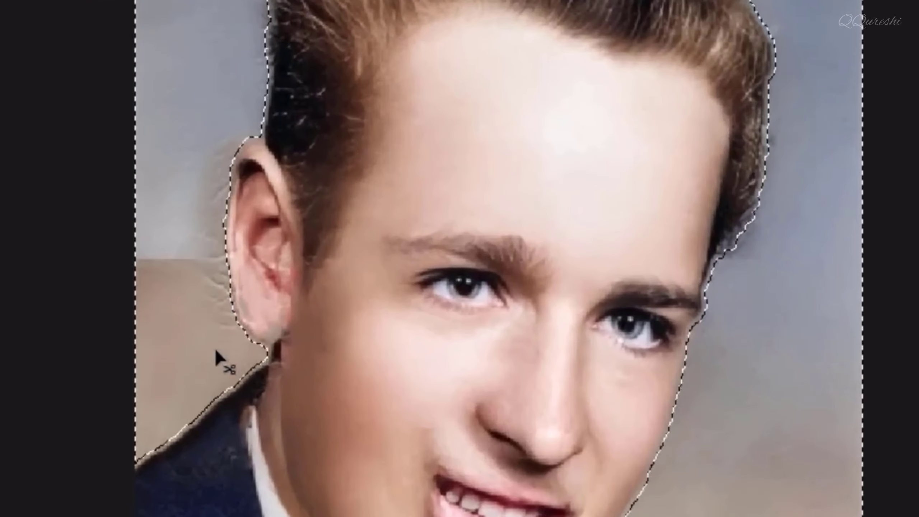
pyautogui.hotkey('ctrl', 'shift', 'z')
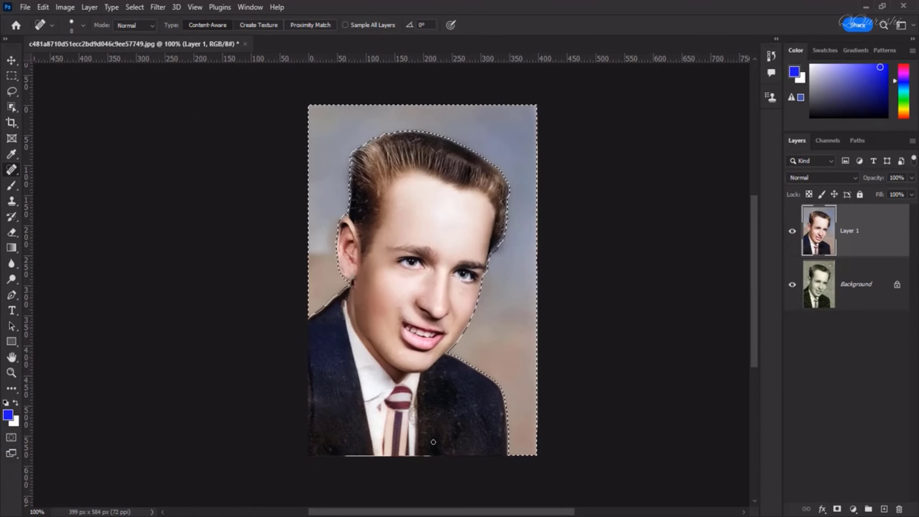
pyautogui.hotkey('ctrl', 'd')
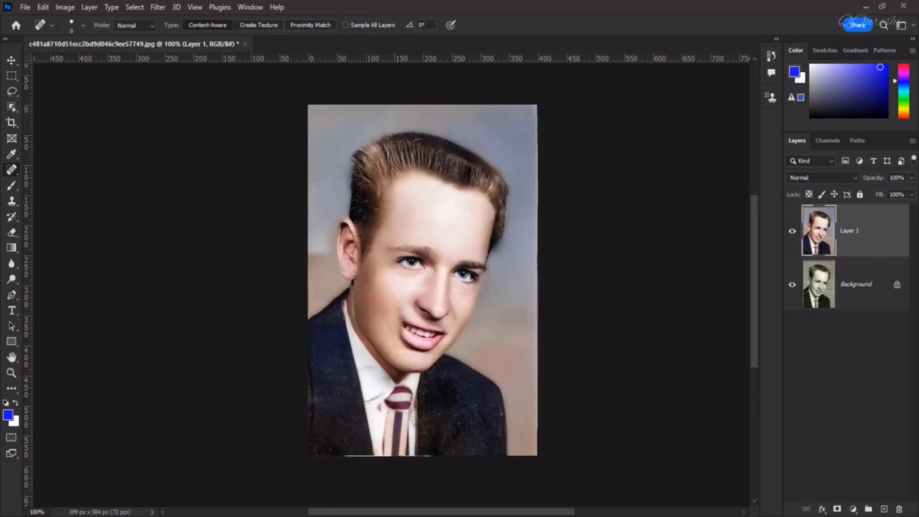
# Darken the suit and tones with the Camera Raw Filter, setting Shadows to -100, Whites to -20 and Blacks to -50.
pyautogui.click(157, 7)
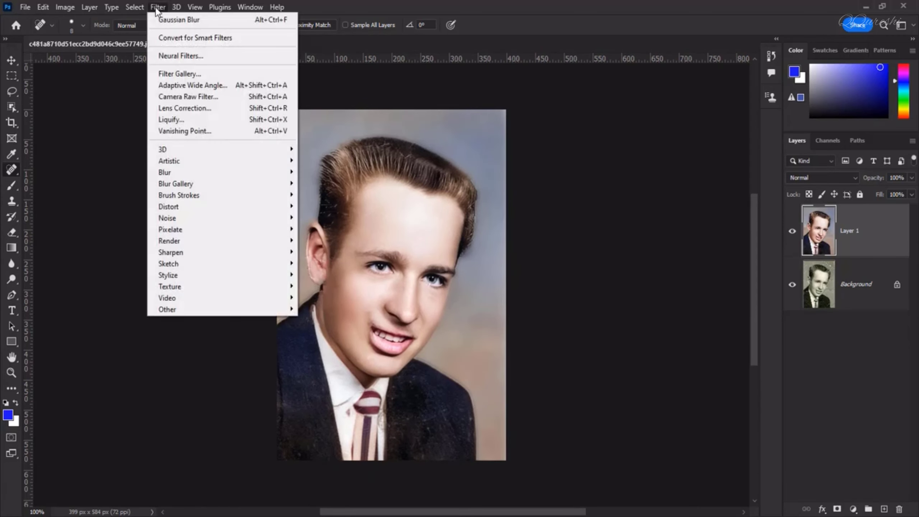
pyautogui.click(163, 98)
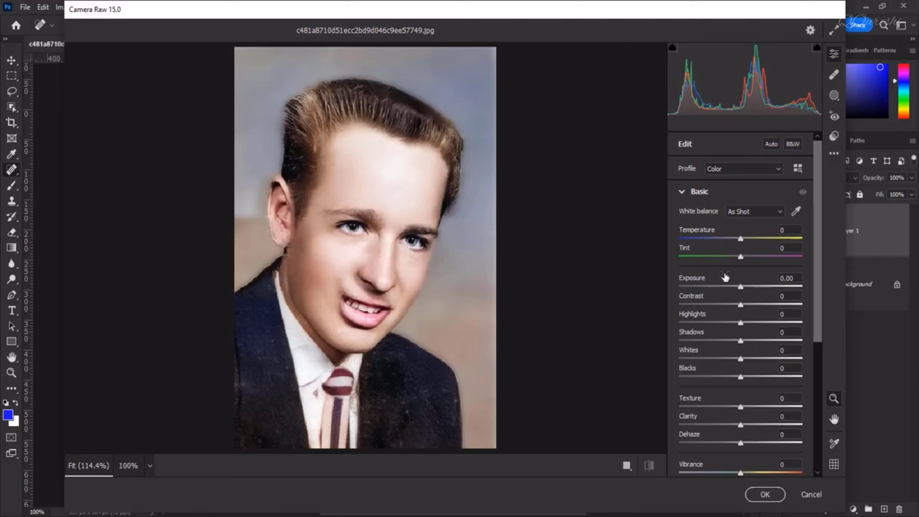
pyautogui.click(681, 192)
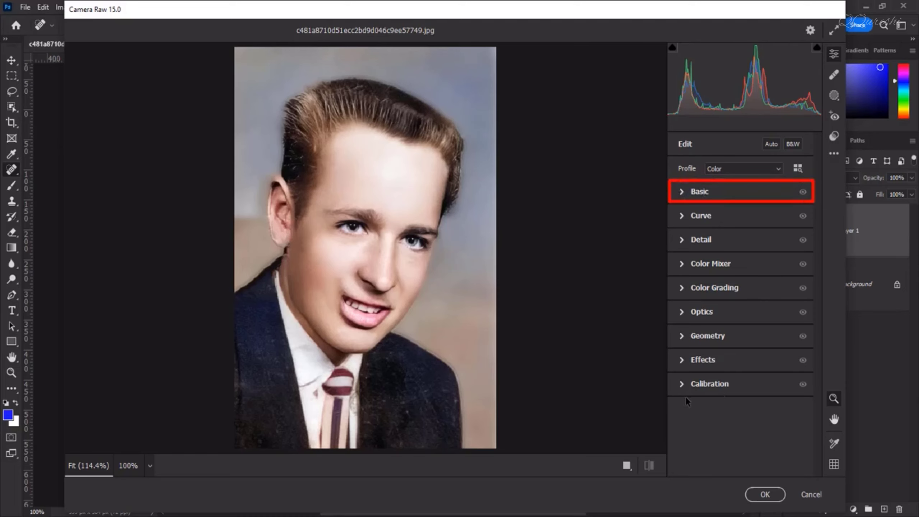
pyautogui.click(681, 192)
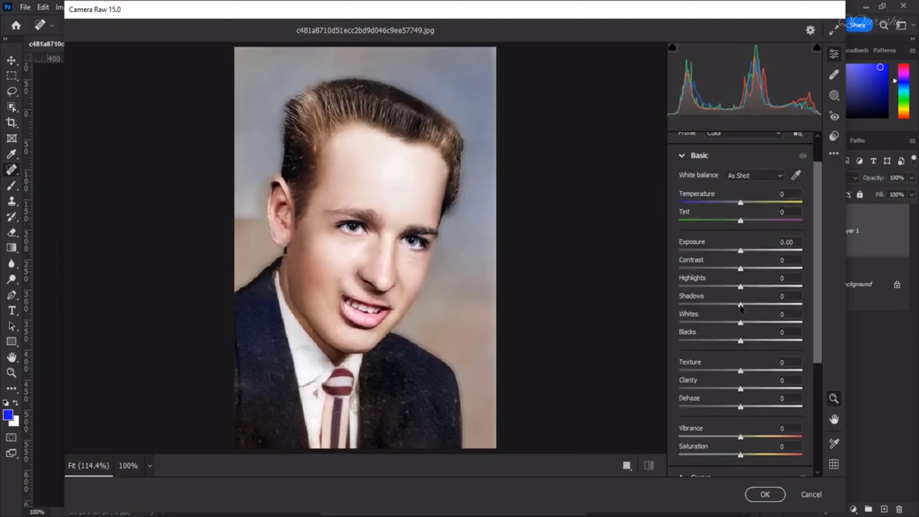
pyautogui.moveTo(740, 306); pyautogui.dragTo(685, 310)
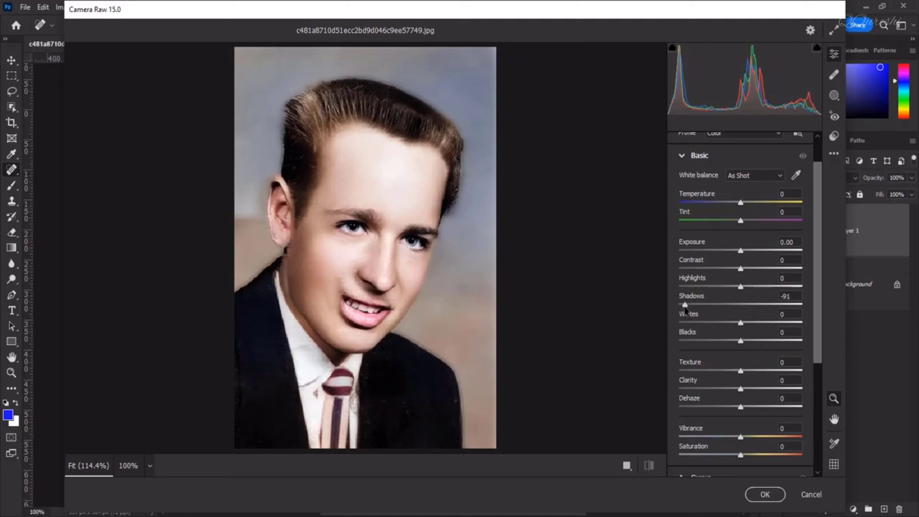
pyautogui.moveTo(685, 309); pyautogui.dragTo(672, 306)
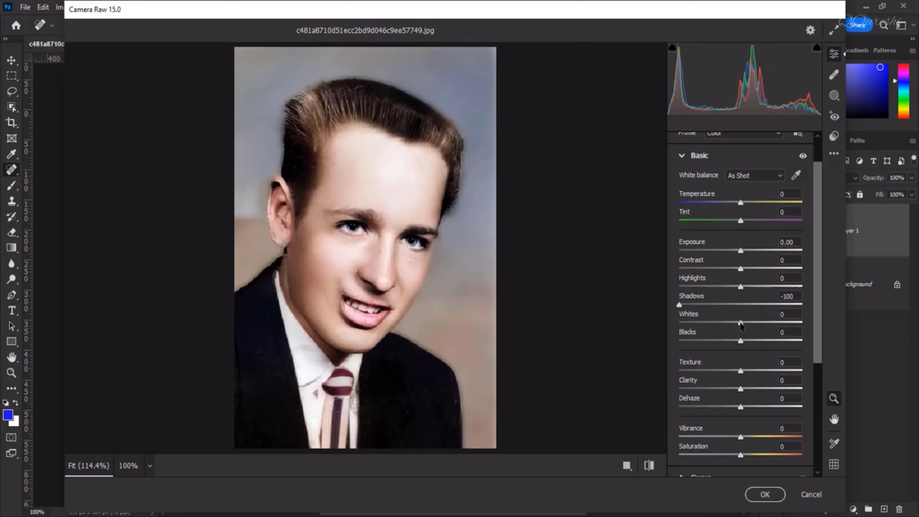
pyautogui.moveTo(740, 325); pyautogui.dragTo(728, 326)
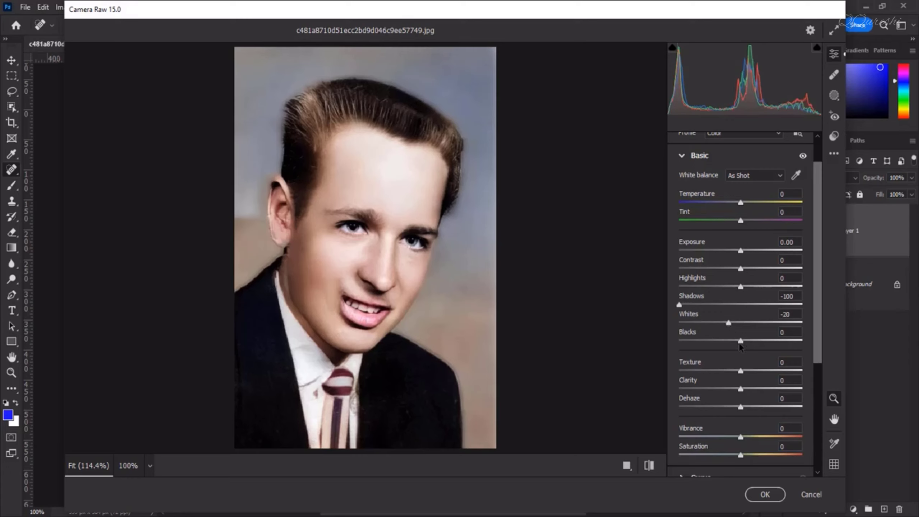
pyautogui.moveTo(741, 344); pyautogui.dragTo(711, 345)
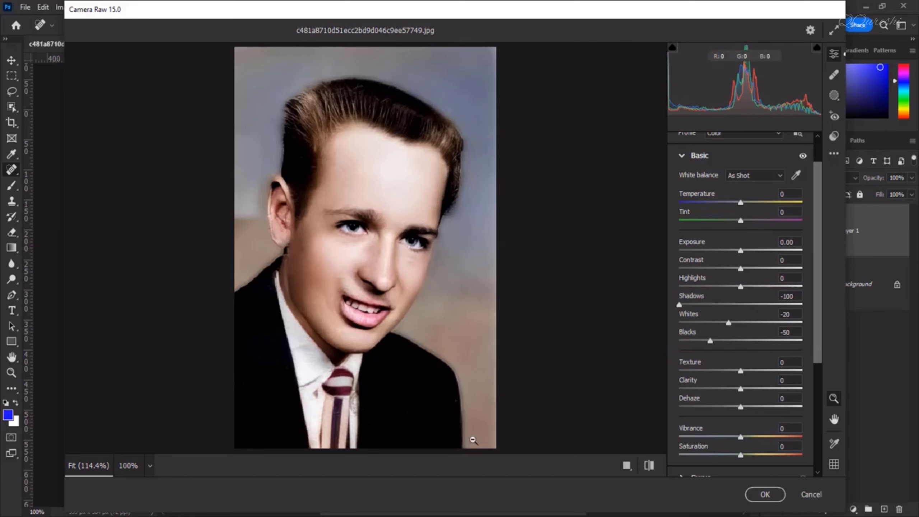
pyautogui.click(765, 494)
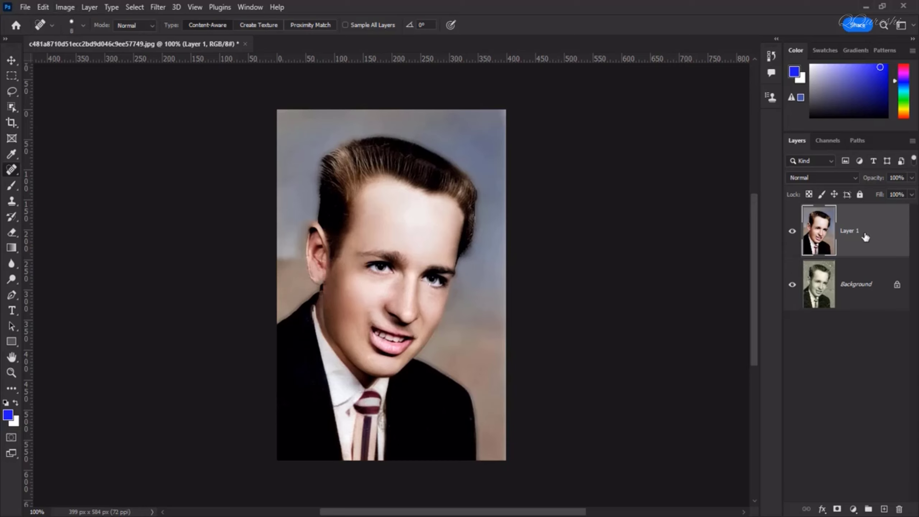
# Duplicate Layer 1 and use Apply Image on the copy with the Merged layer, Multiply blending and 40% opacity.
pyautogui.hotkey('ctrl', 'j')
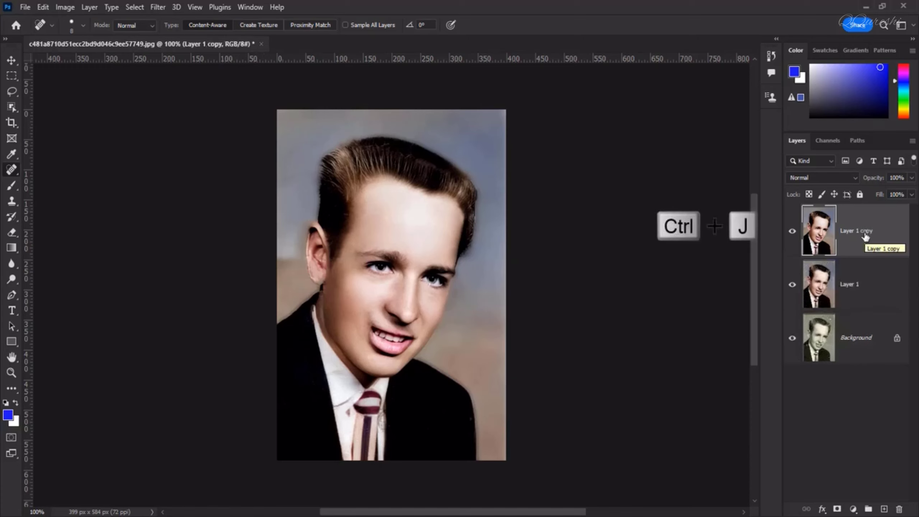
pyautogui.click(65, 8)
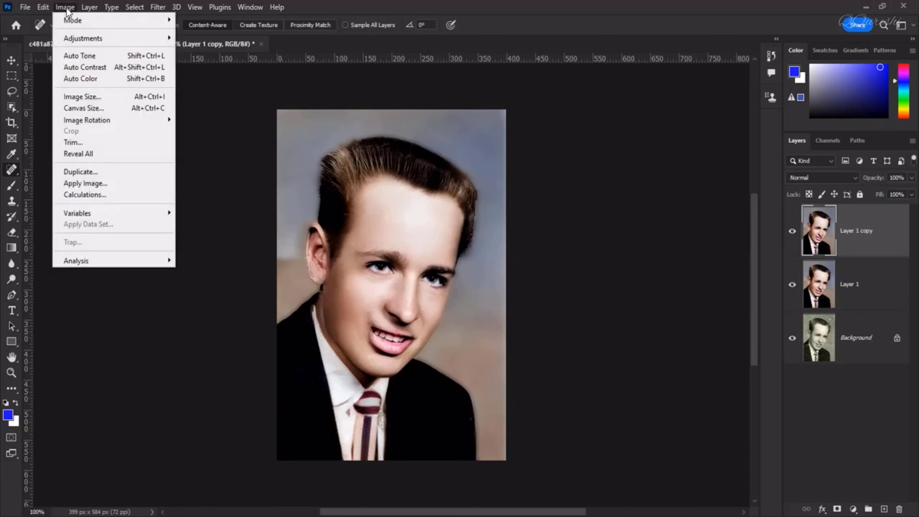
pyautogui.click(81, 183)
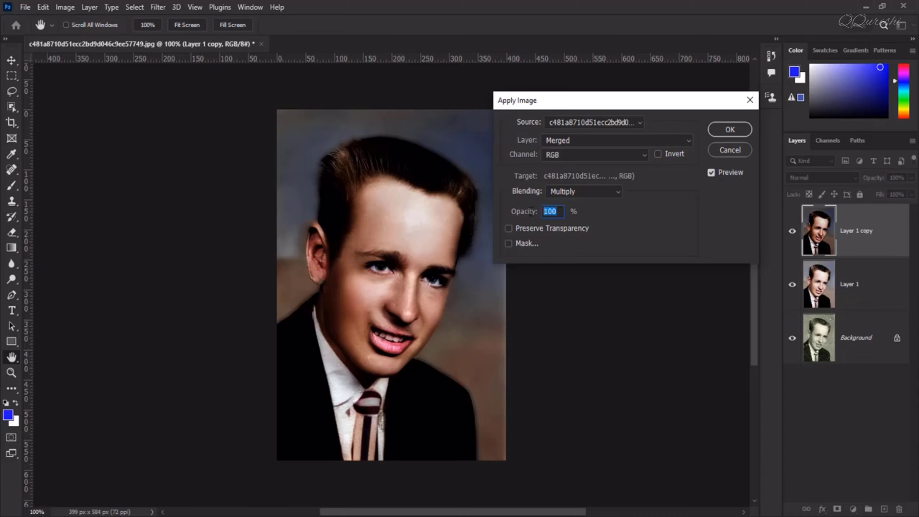
pyautogui.write('40')
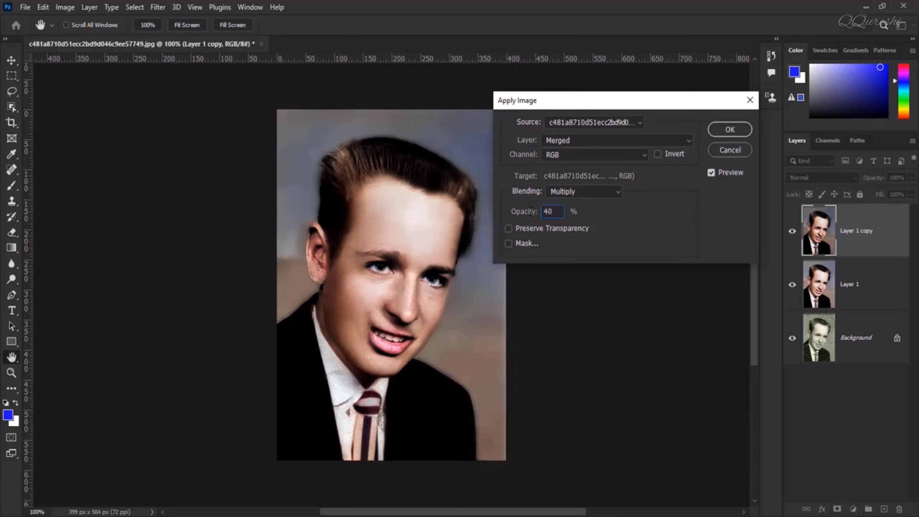
pyautogui.click(730, 130)
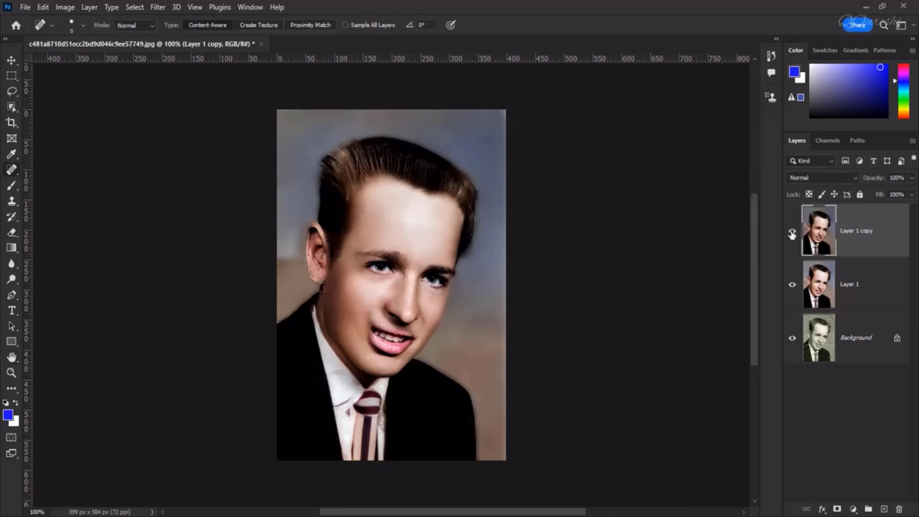
# Compare the portrait with the duplicated layer hidden and shown.
pyautogui.click(792, 234)
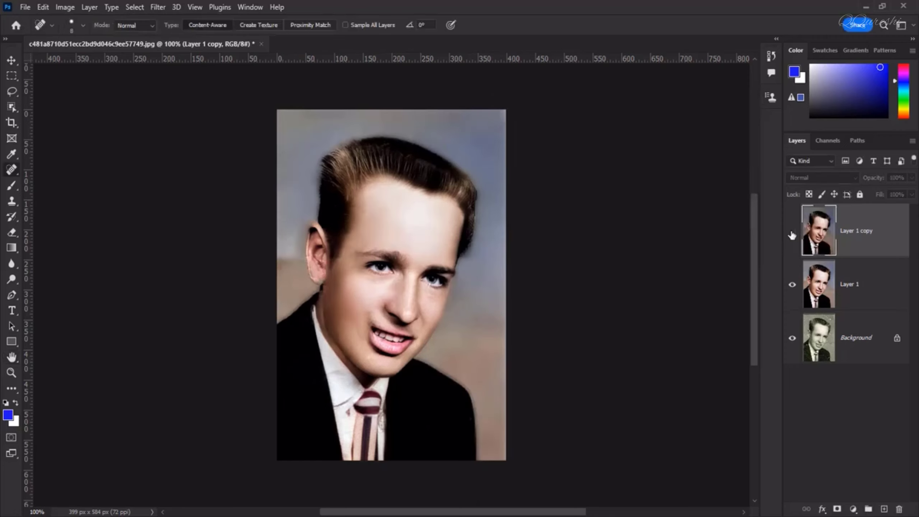
pyautogui.click(791, 233)
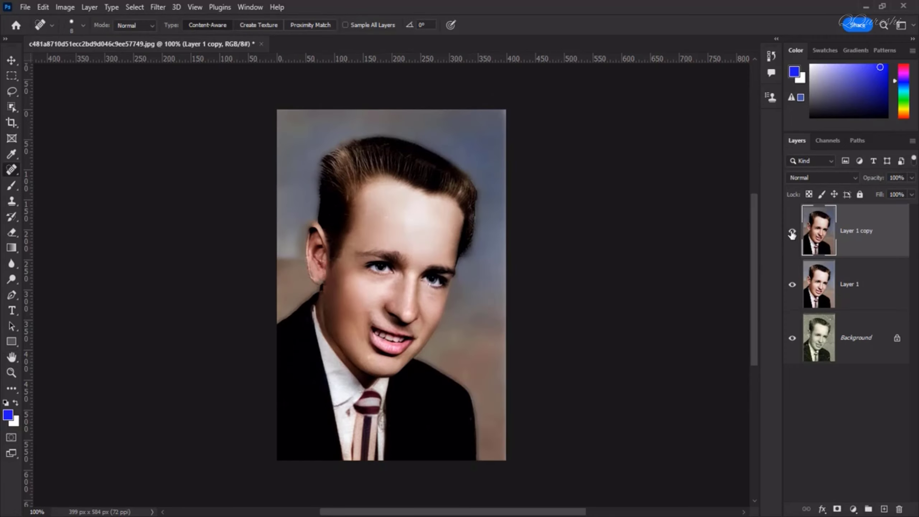
pyautogui.click(64, 8)
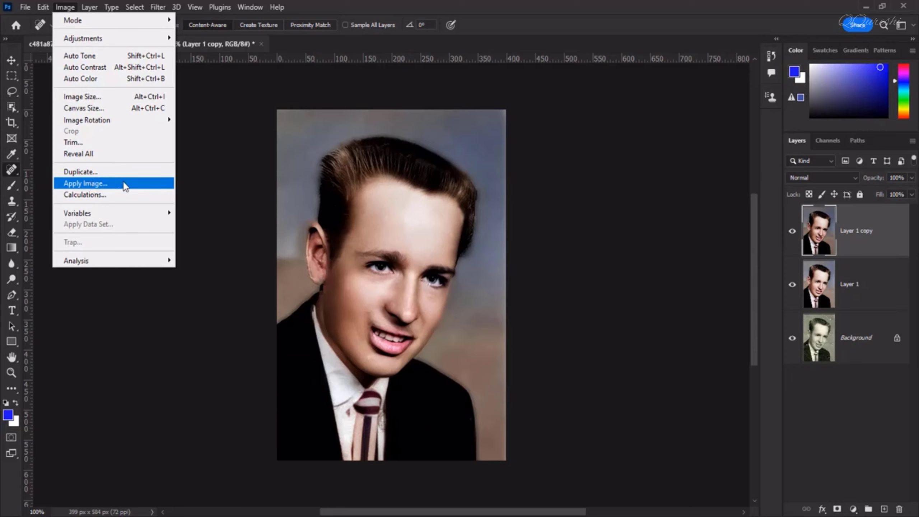
pyautogui.click(310, 46)
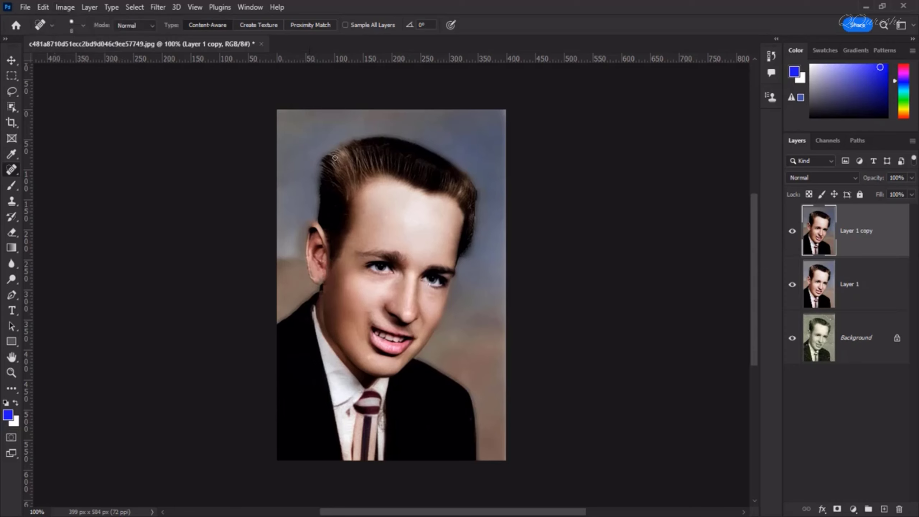
pyautogui.click(791, 233)
pyautogui.click(792, 233)
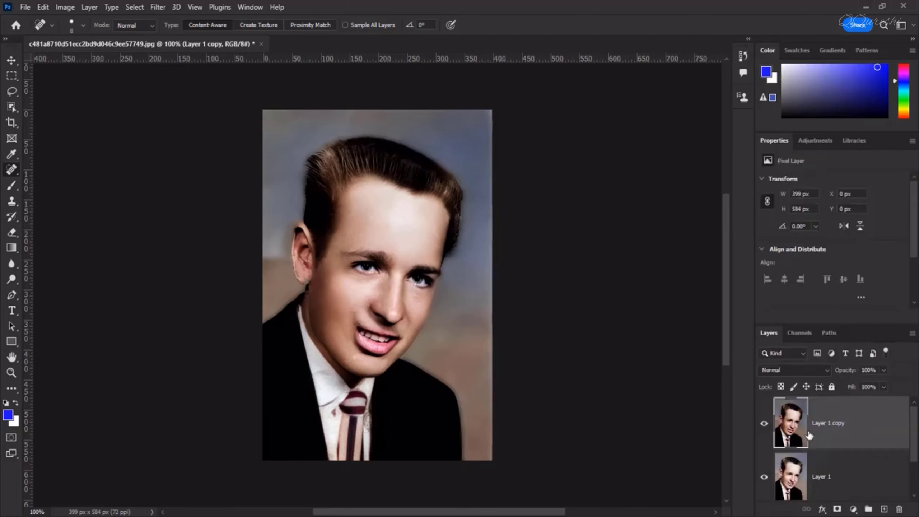
# Add a Levels adjustment layer with auto color correction set to Find Dark & Light Colors and Snap Neutral Midtones.
pyautogui.click(852, 509)
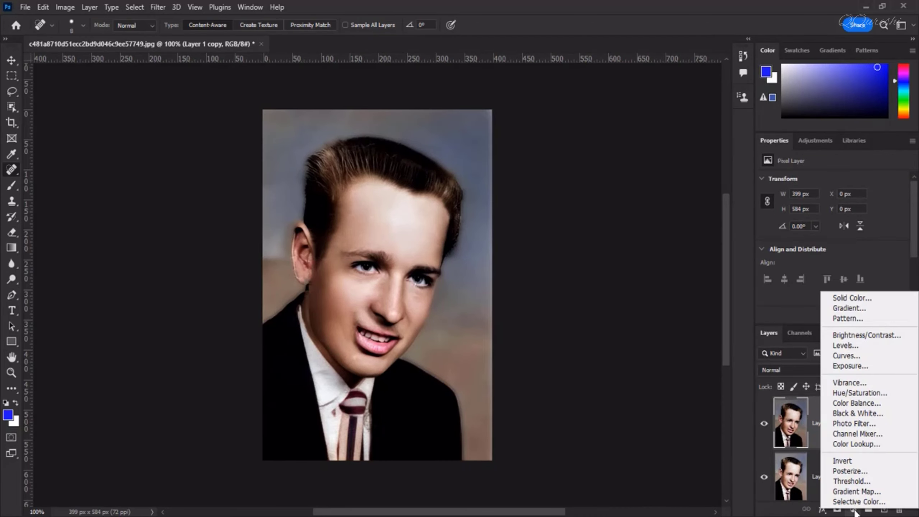
pyautogui.click(839, 346)
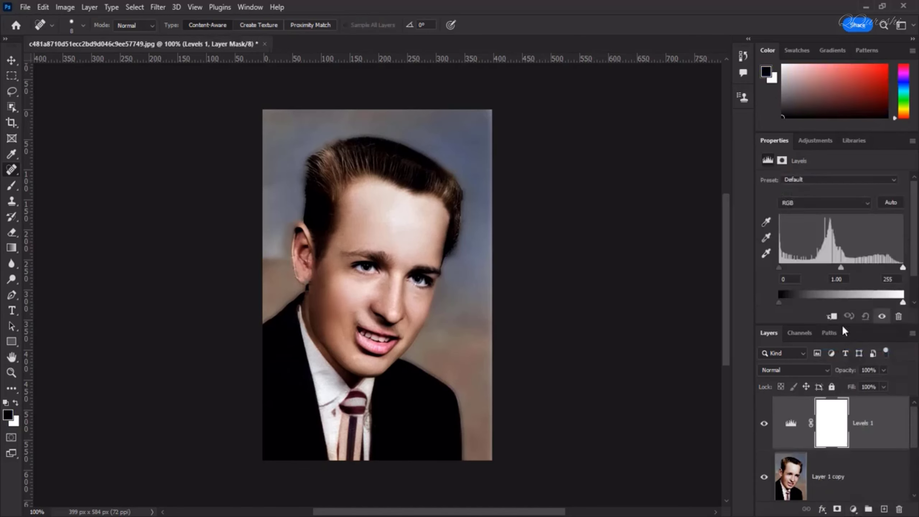
pyautogui.keyDown('alt'); pyautogui.click(890, 203); pyautogui.keyUp('alt')
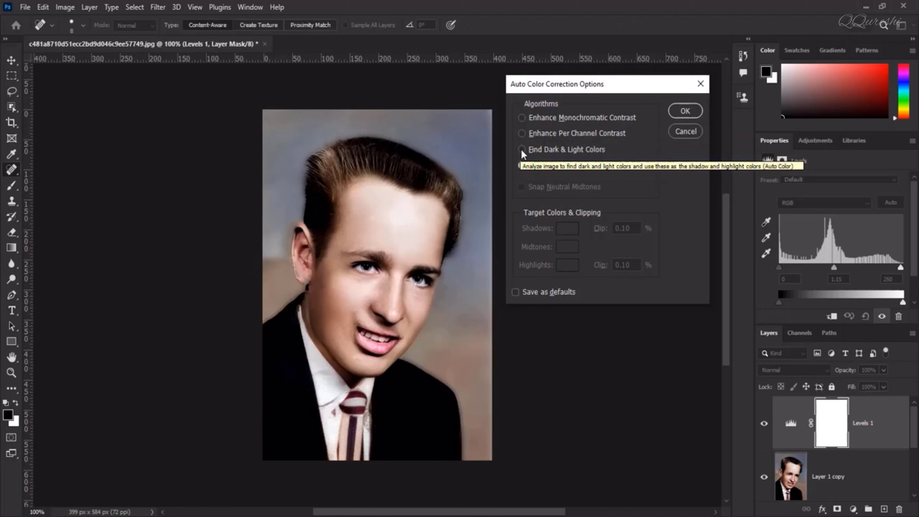
pyautogui.click(521, 149)
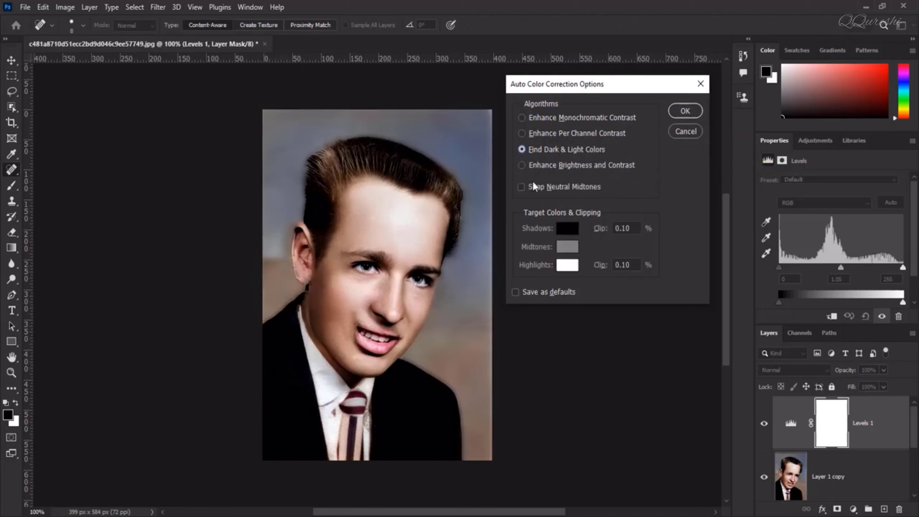
pyautogui.click(520, 187)
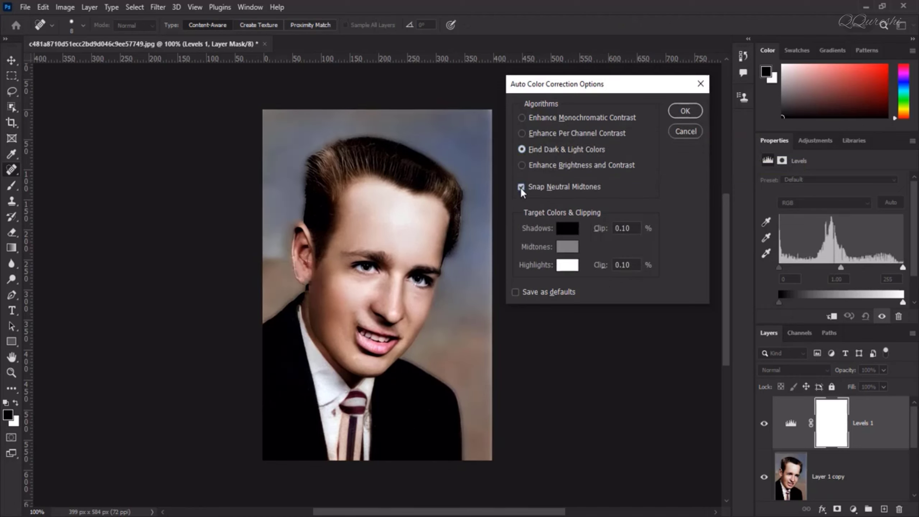
pyautogui.click(684, 112)
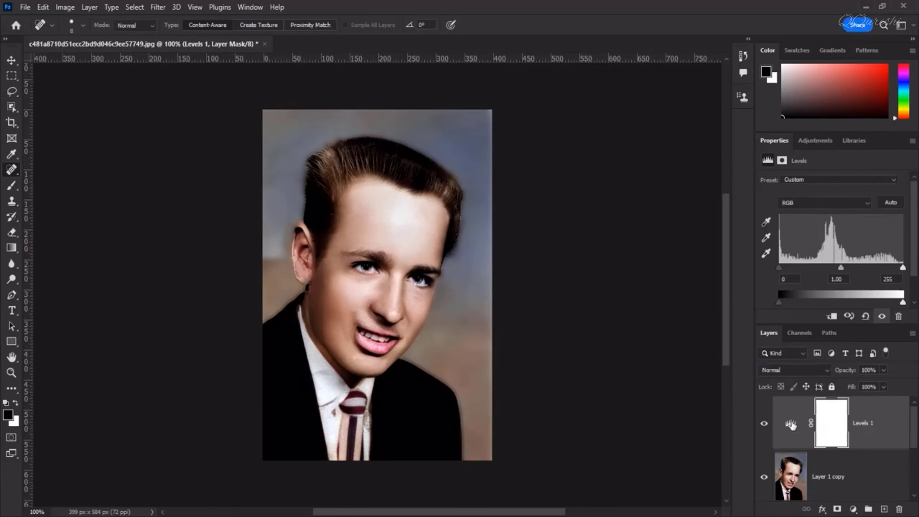
# Blend the Levels 1 adjustment as Soft Light at 60% opacity and compare the portrait with the adjustment hidden and shown.
pyautogui.click(786, 371)
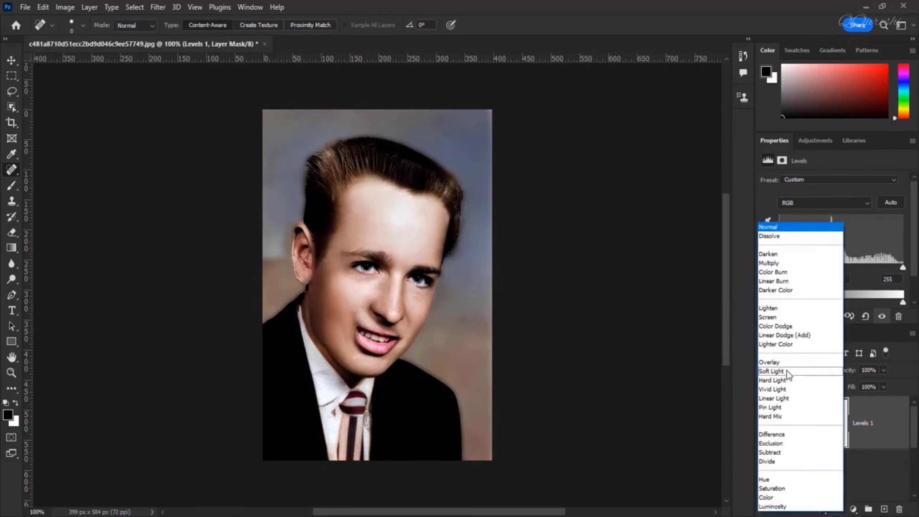
pyautogui.click(788, 372)
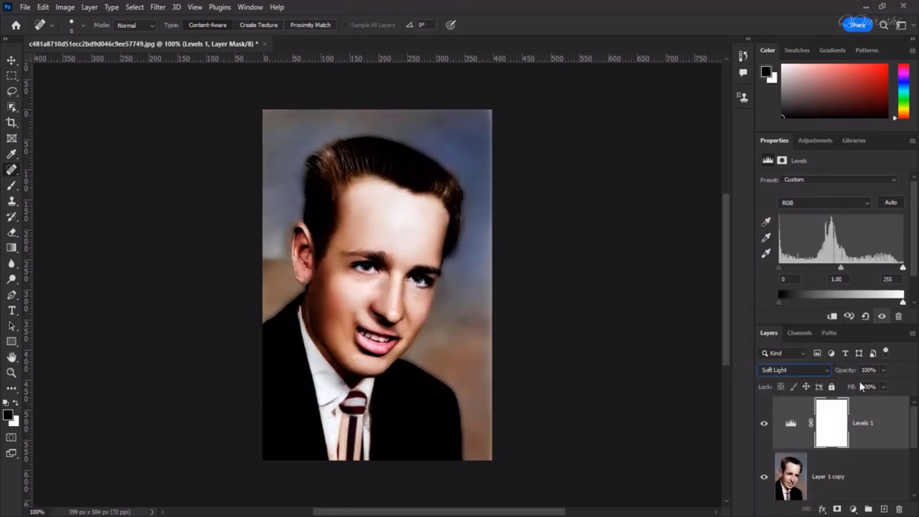
pyautogui.click(874, 370)
pyautogui.write('60')
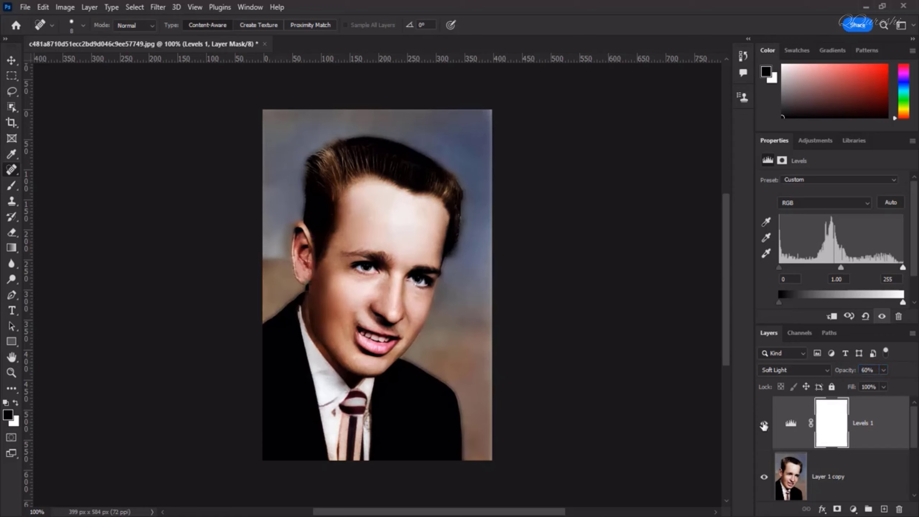
pyautogui.click(764, 425)
pyautogui.click(764, 425)
# Make room for the full layer stack by closing the Levels properties group, and compare the original Background alone with each layer shown again in turn.
pyautogui.click(912, 140)
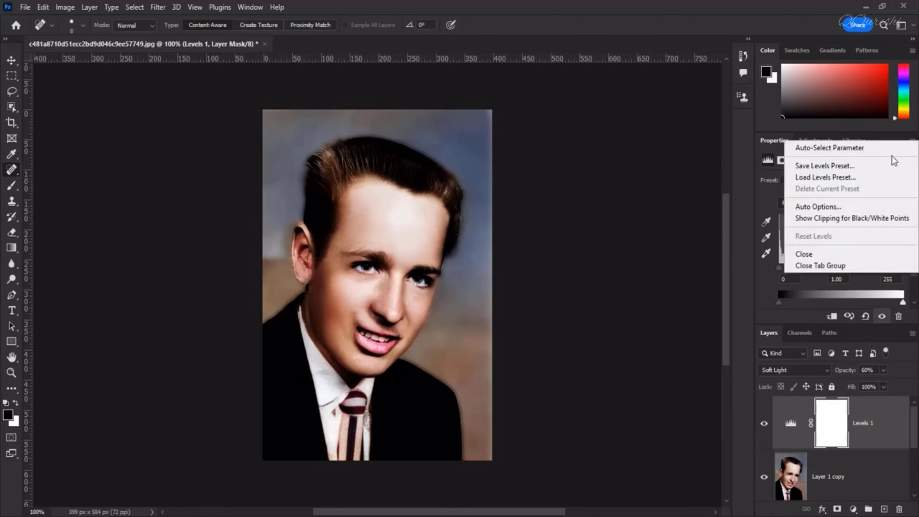
pyautogui.click(812, 266)
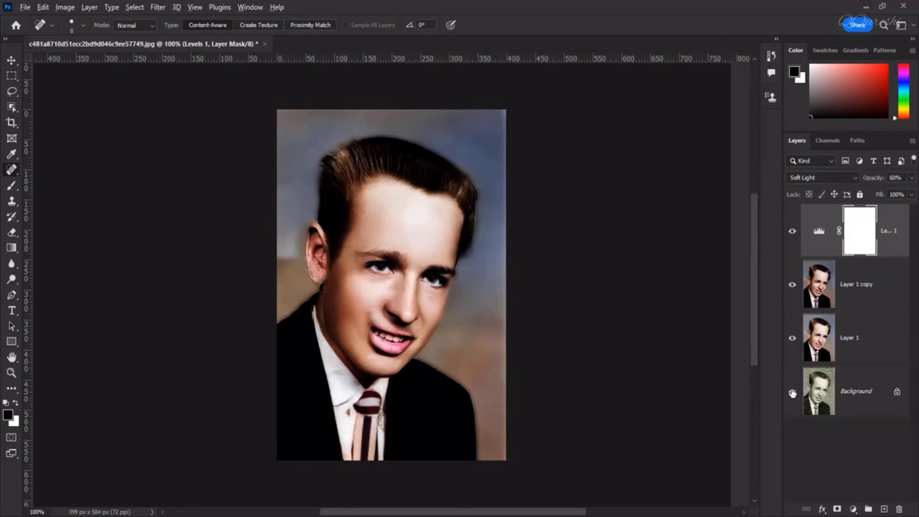
pyautogui.keyDown('alt'); pyautogui.click(791, 392); pyautogui.keyUp('alt')
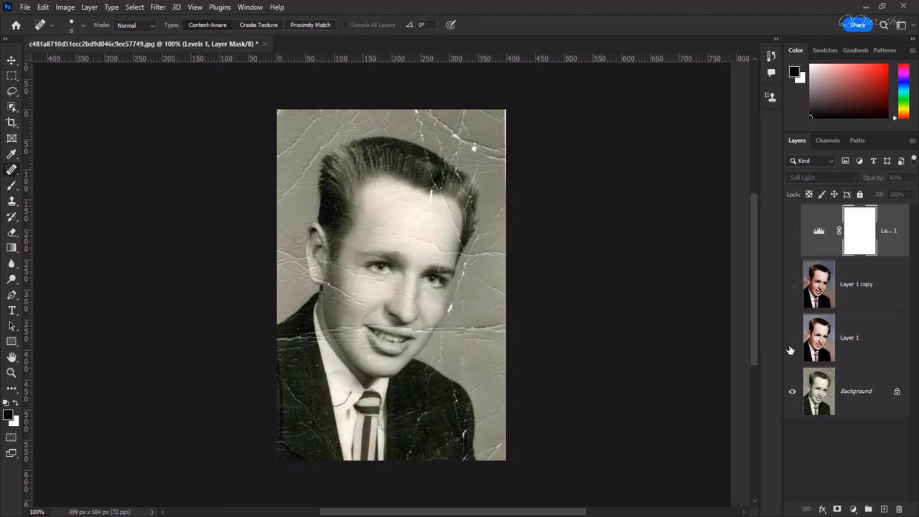
pyautogui.click(792, 338)
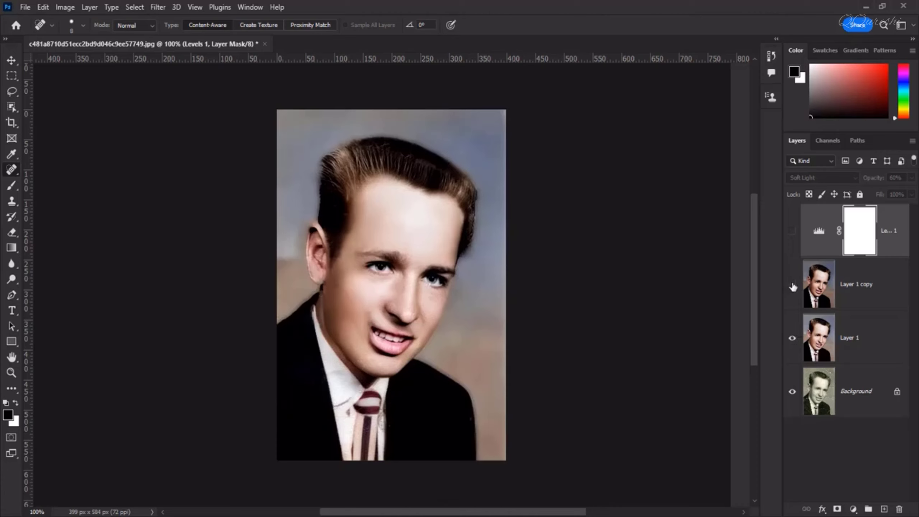
pyautogui.click(792, 285)
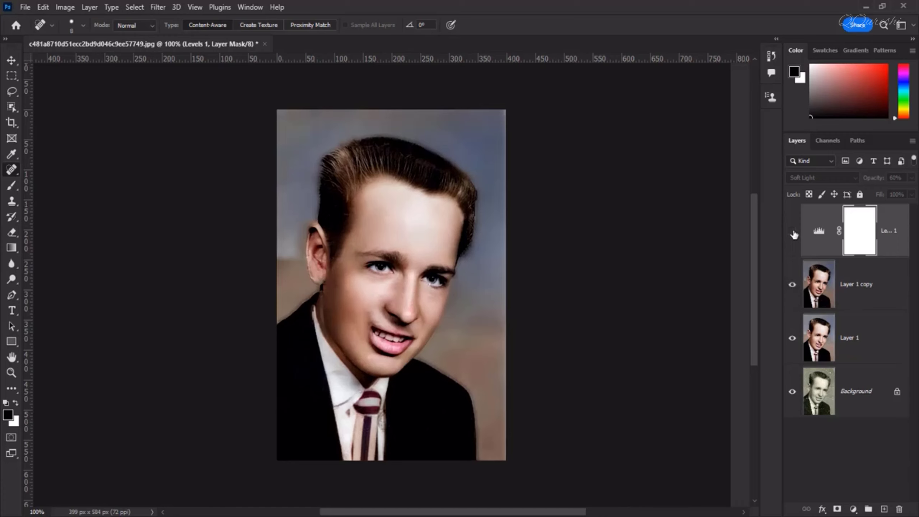
pyautogui.click(792, 231)
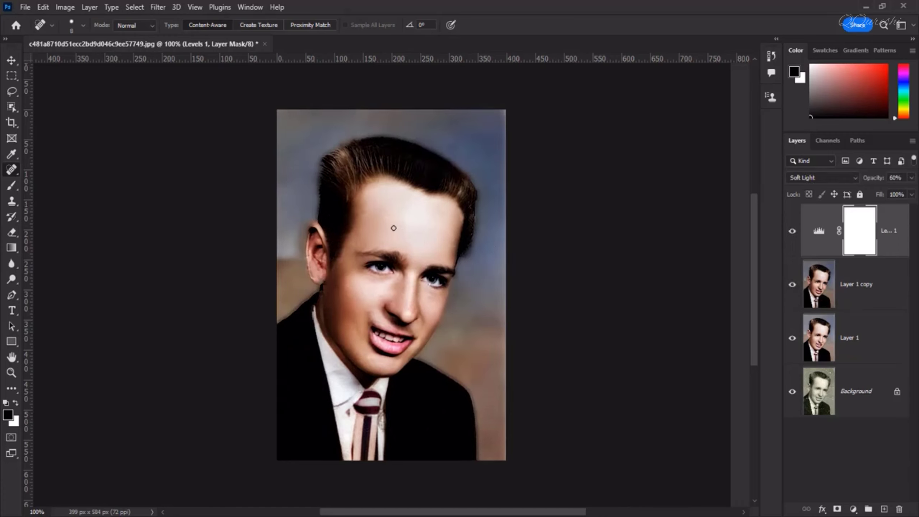